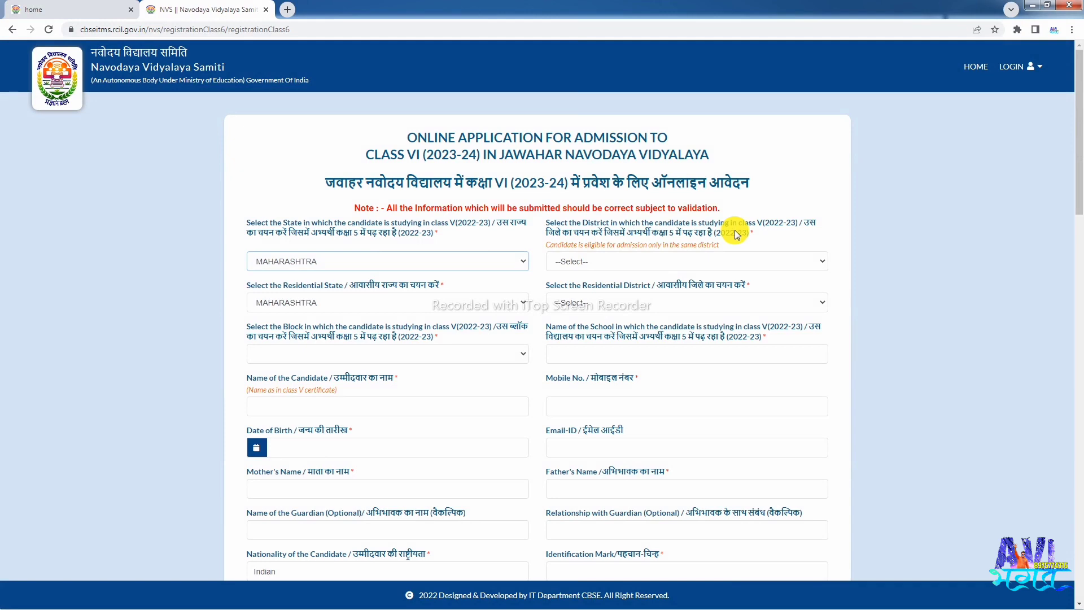
# - With MAHARASHTRA set as the study state, open the study District list
pyautogui.click(602, 261)
# - Choose AKOLA as the study district, which also sets the residential district
pyautogui.click(592, 293)
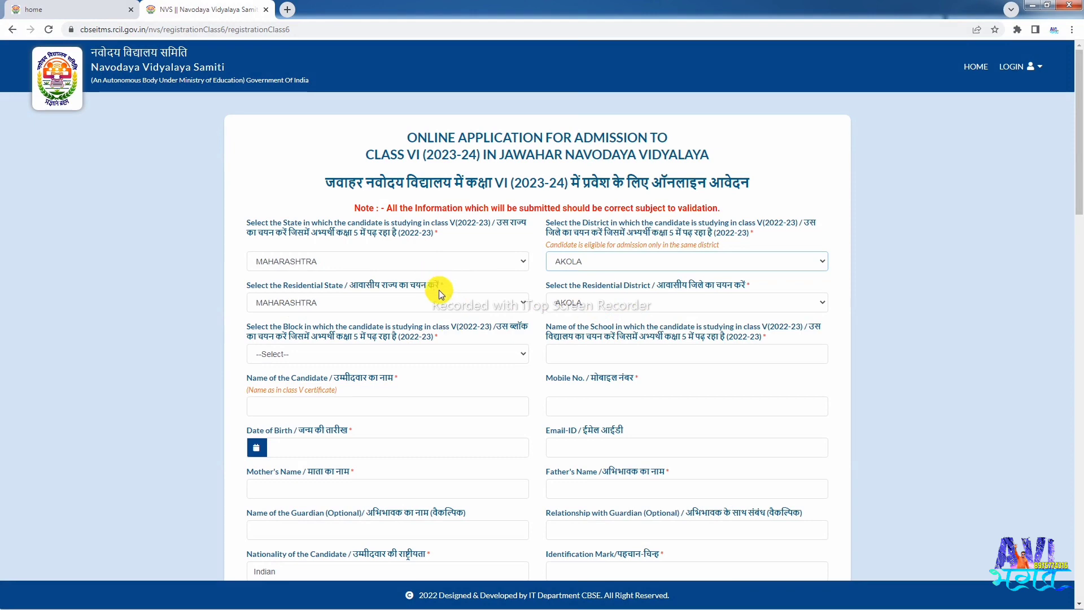
pyautogui.scroll(-1, 439, 290)
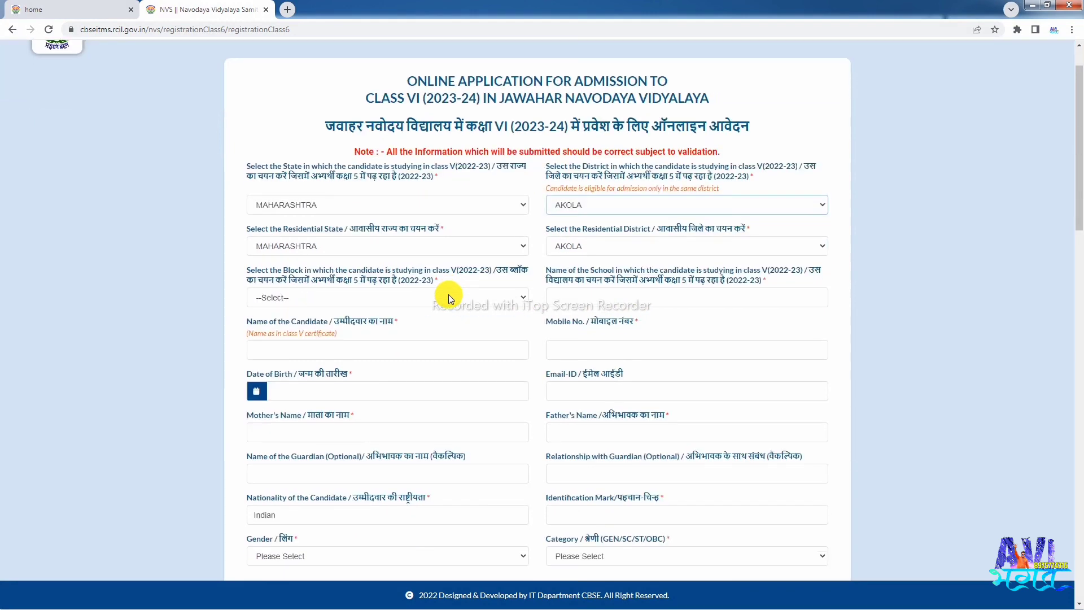
pyautogui.click(315, 304)
# - Set the block to AKOLA and enter the school name 'Z.P.U.P.SCHOOL SANGLOOD BK'
pyautogui.click(291, 317)
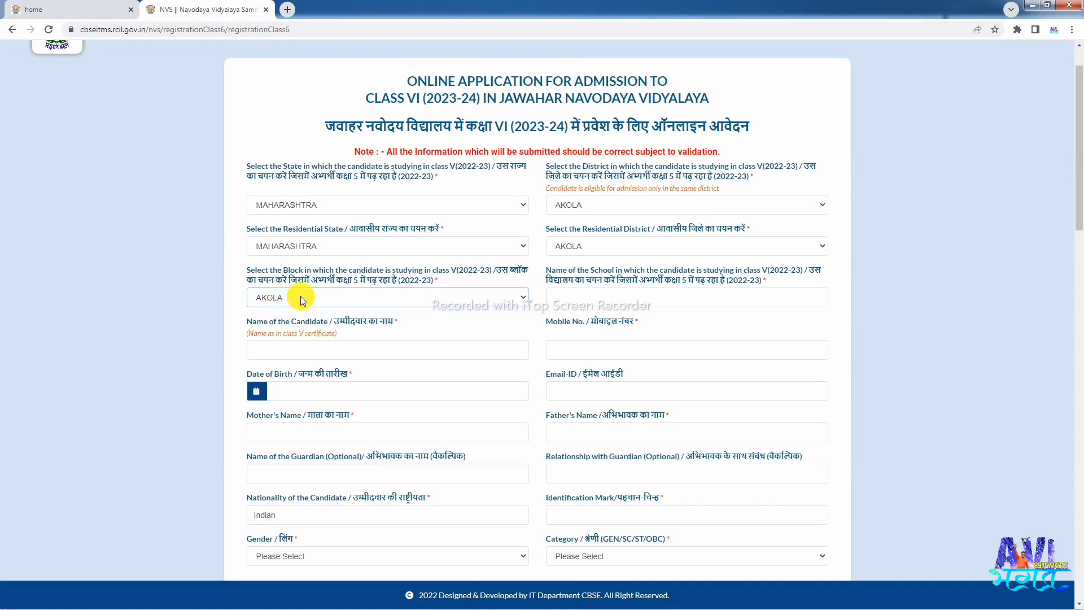
pyautogui.click(562, 302)
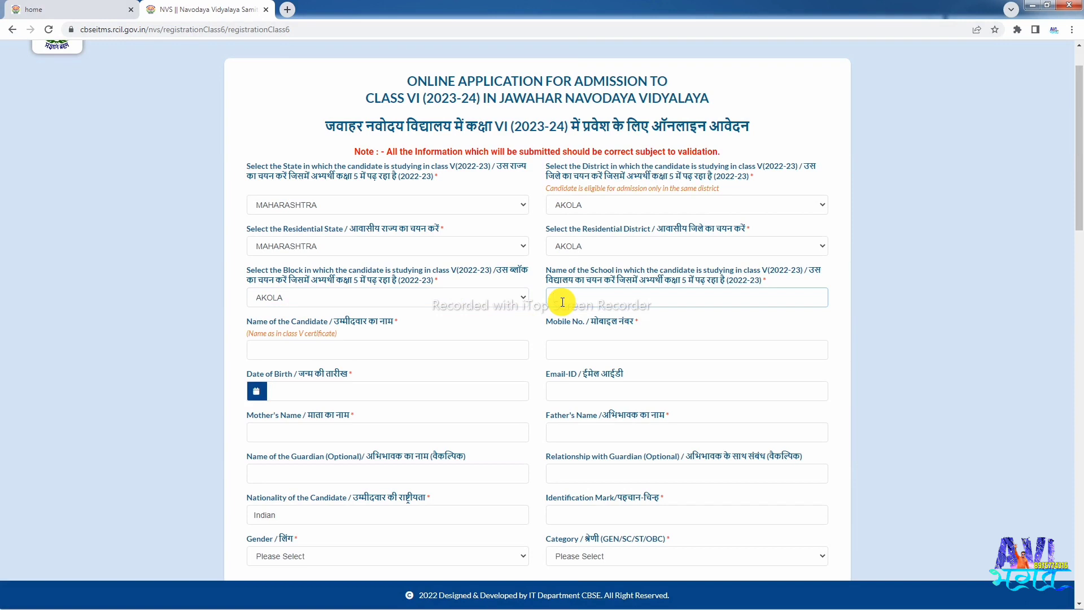
pyautogui.write('Z.P.U.P.SCHOOL SANGLOOD BK')
pyautogui.click(280, 356)
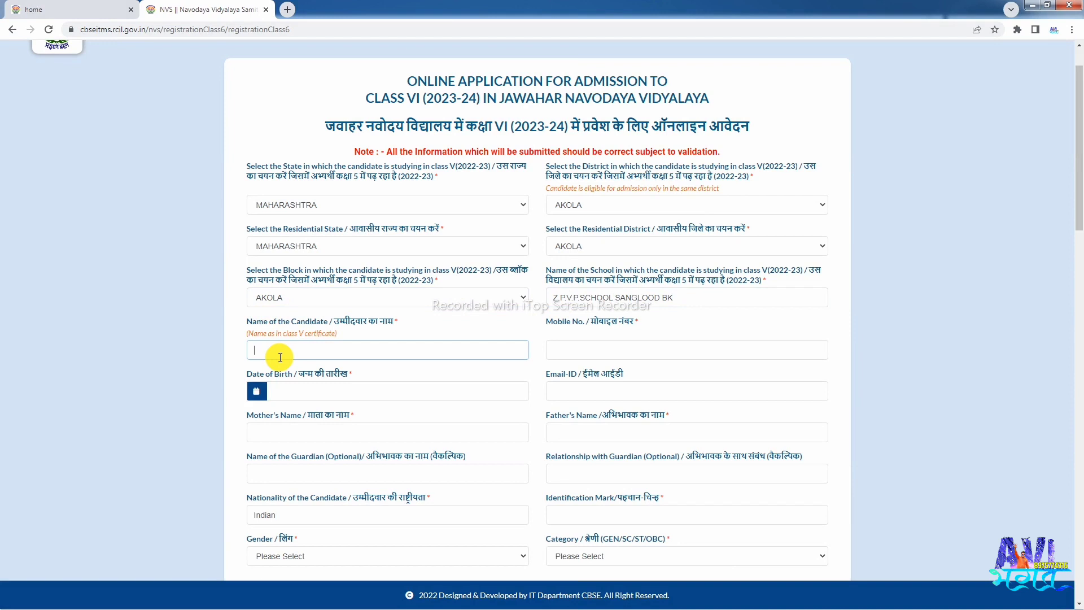
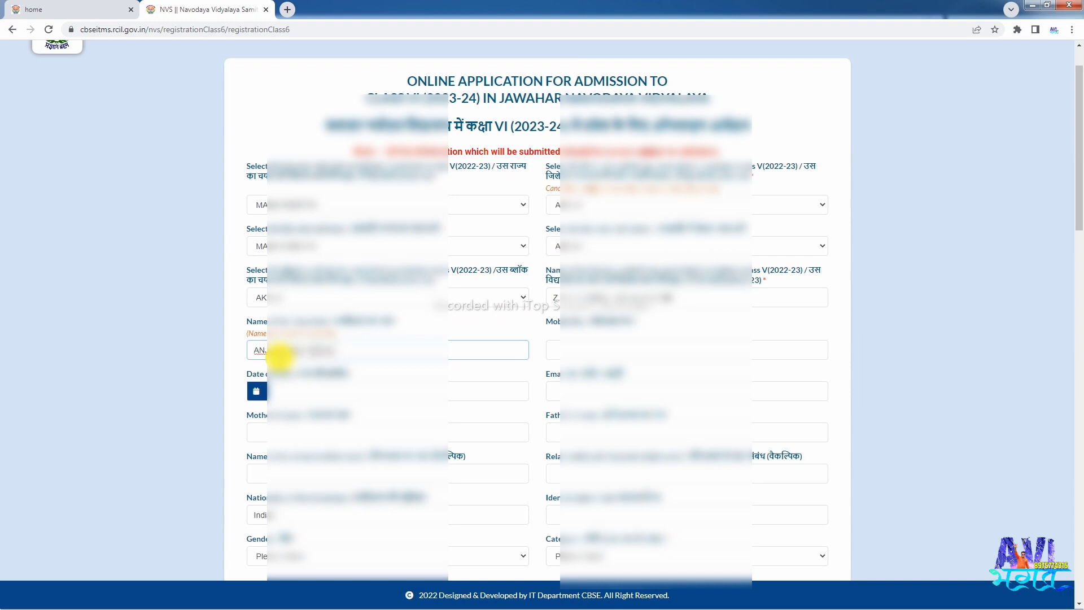
# - Enter the candidate's full name and mobile number in the form
pyautogui.press('Tab')
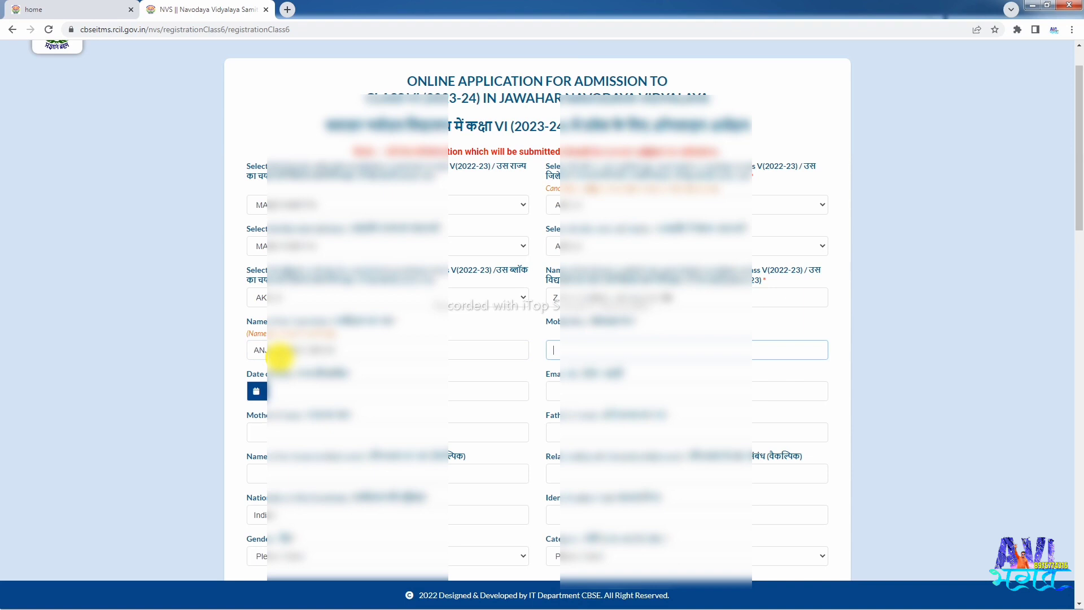
pyautogui.write('7700000000')
pyautogui.press('Tab')
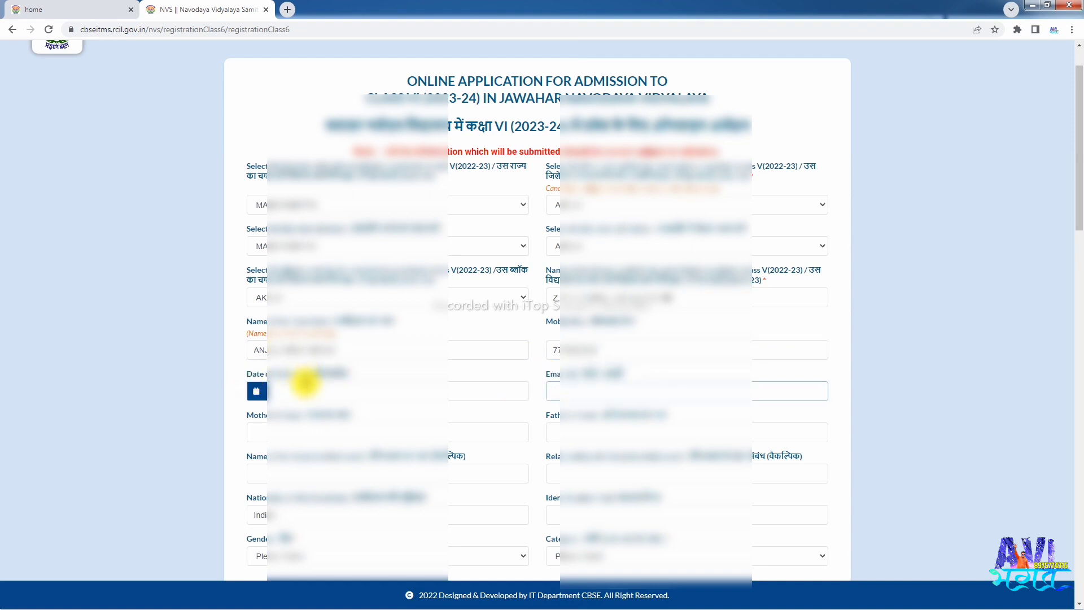
pyautogui.click(257, 391)
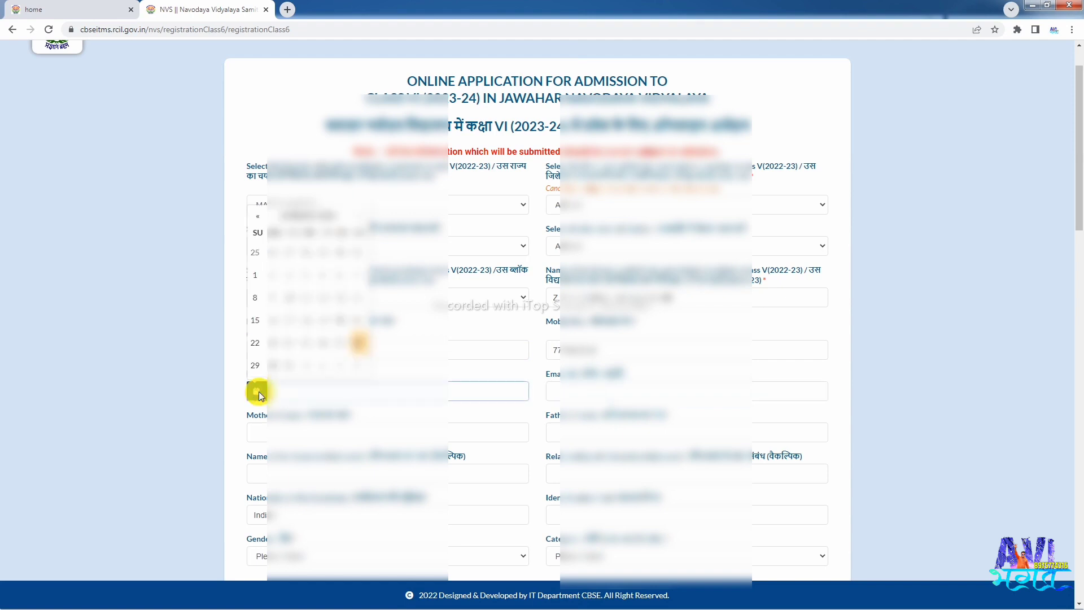
# - Pick the candidate's birth year, month and day in the date-of-birth calendar
pyautogui.click(319, 210)
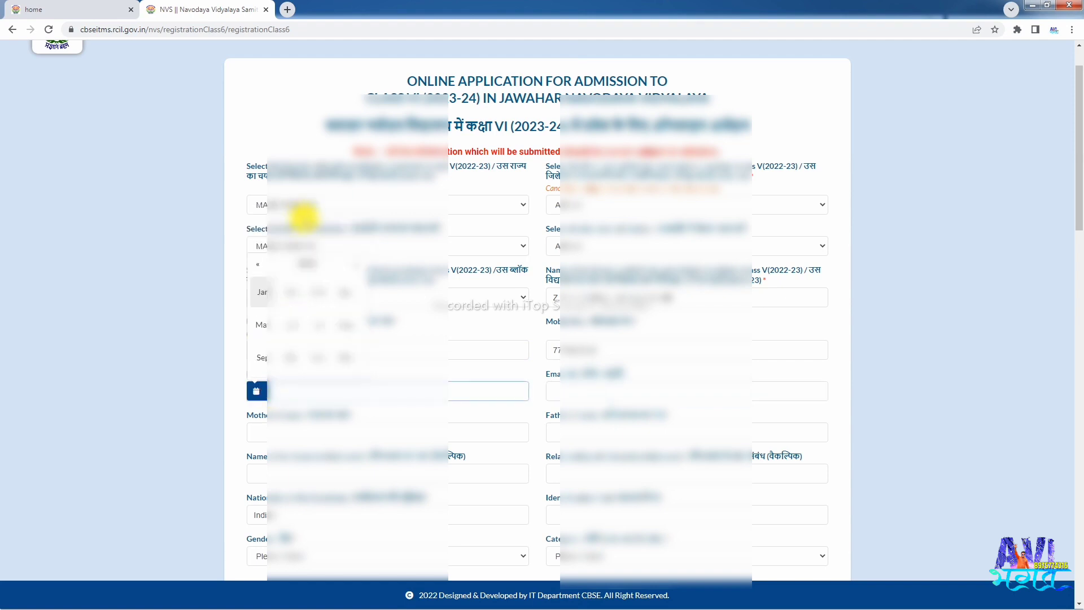
pyautogui.click(302, 262)
pyautogui.click(260, 265)
pyautogui.click(341, 294)
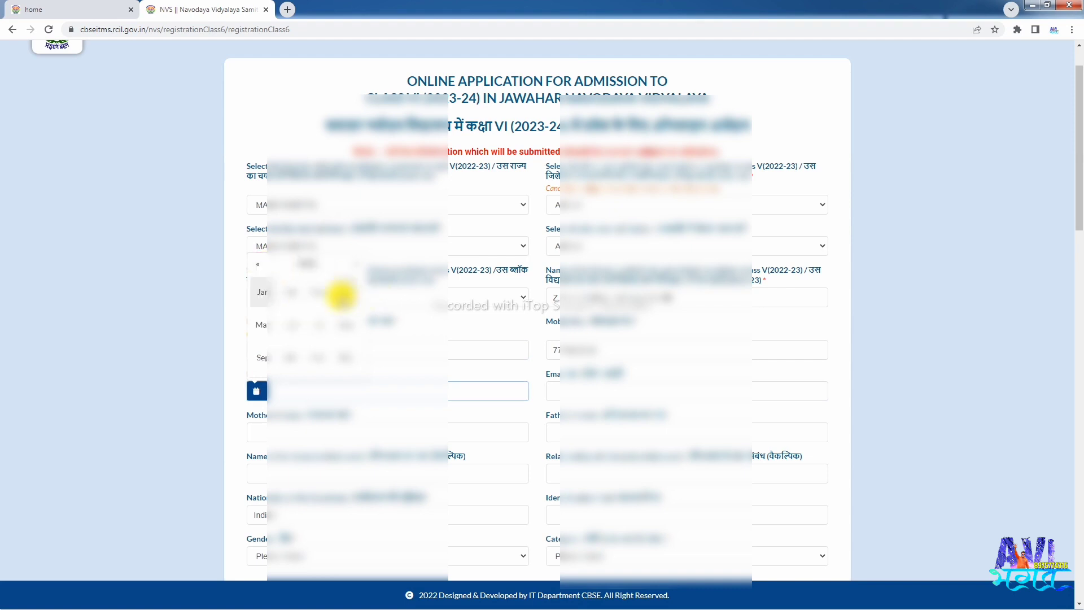
pyautogui.click(346, 361)
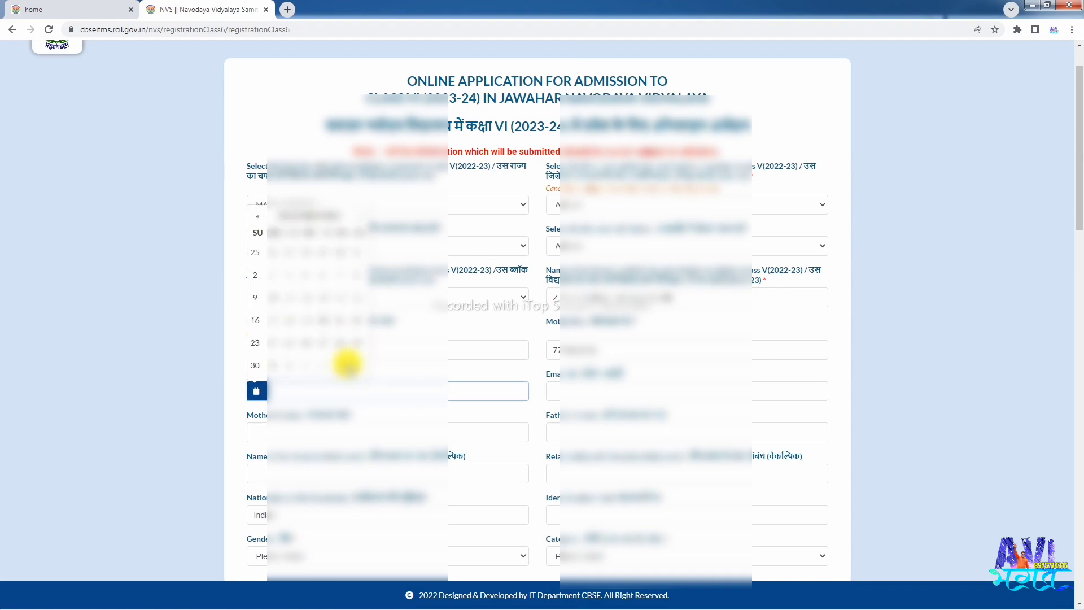
pyautogui.click(280, 343)
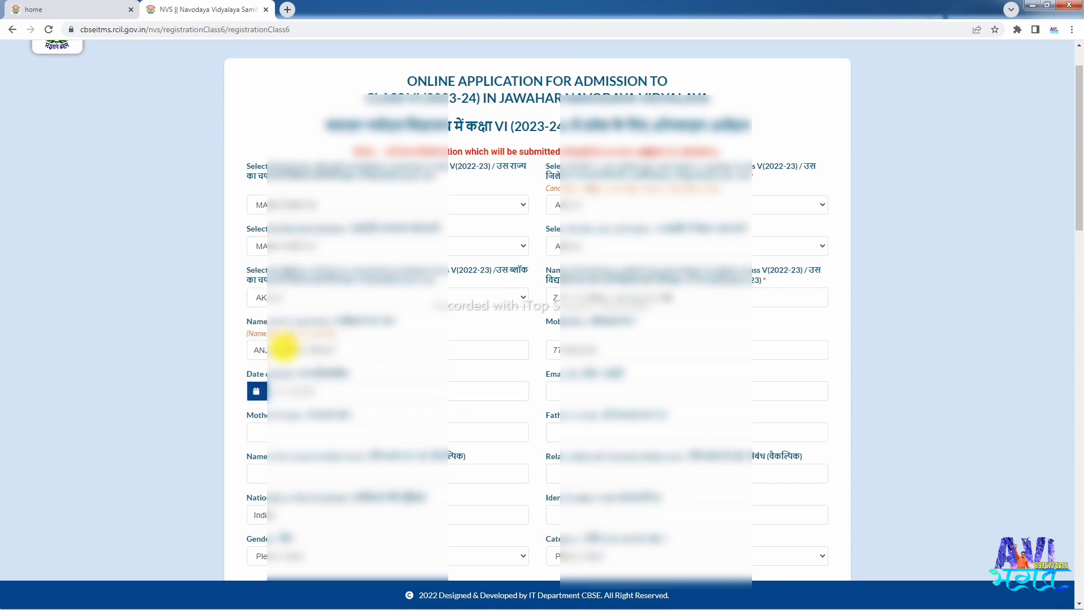
pyautogui.scroll(-1, 343, 398)
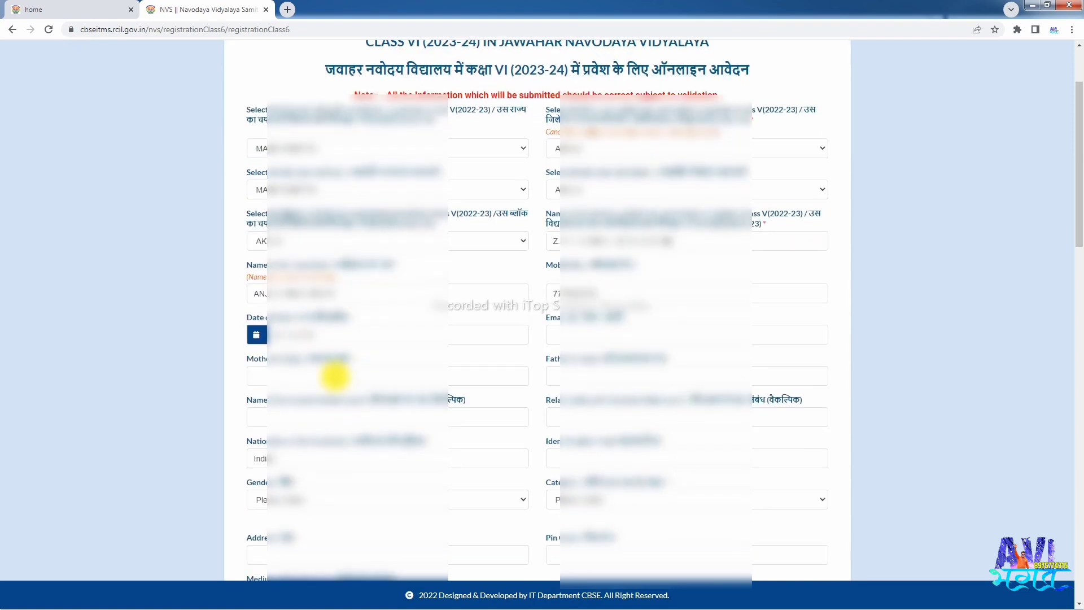
pyautogui.scroll(-2, 334, 356)
pyautogui.moveTo(538, 211); pyautogui.dragTo(653, 210)
pyautogui.click(627, 214)
pyautogui.scroll(3, 523, 247)
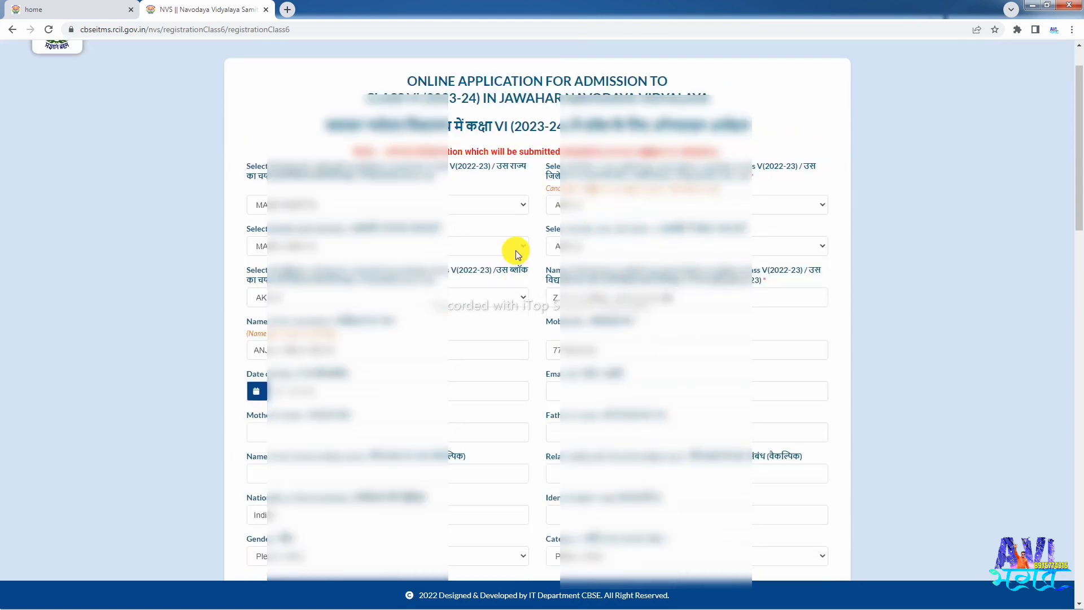
pyautogui.scroll(-3, 470, 274)
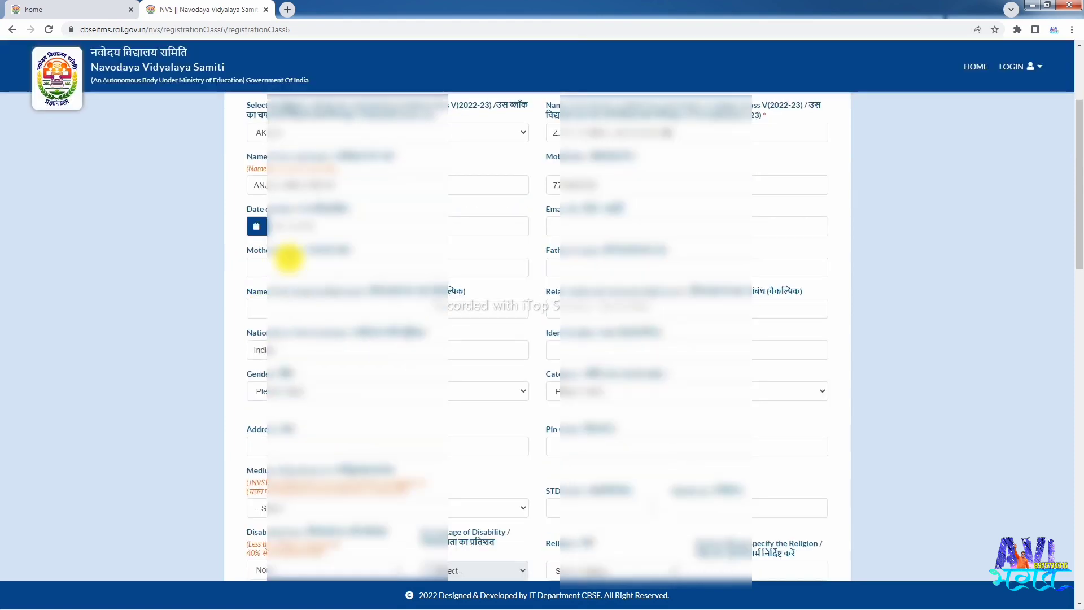
pyautogui.click(327, 262)
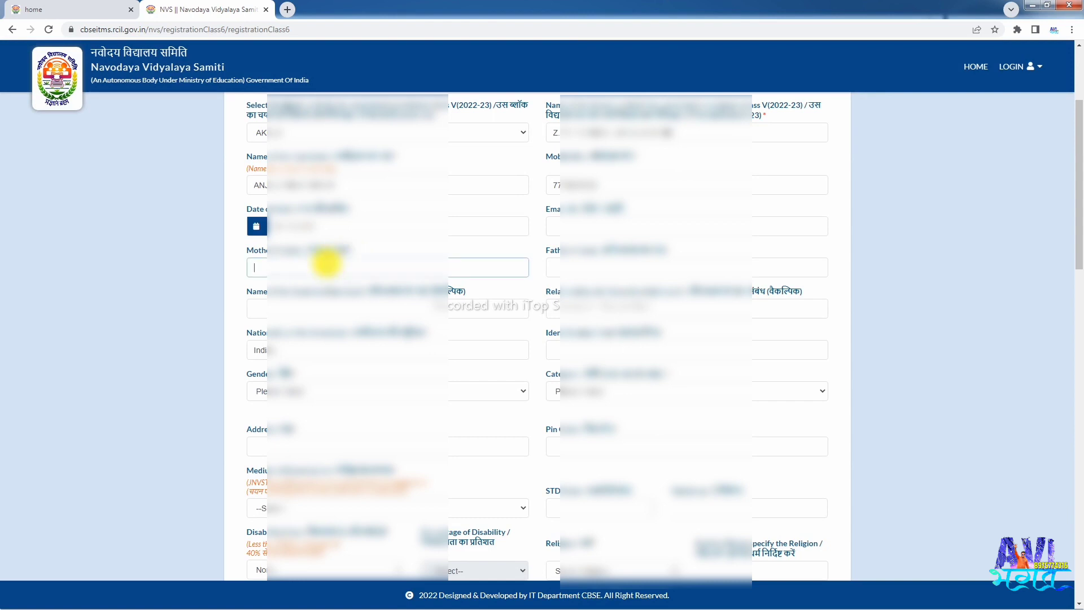
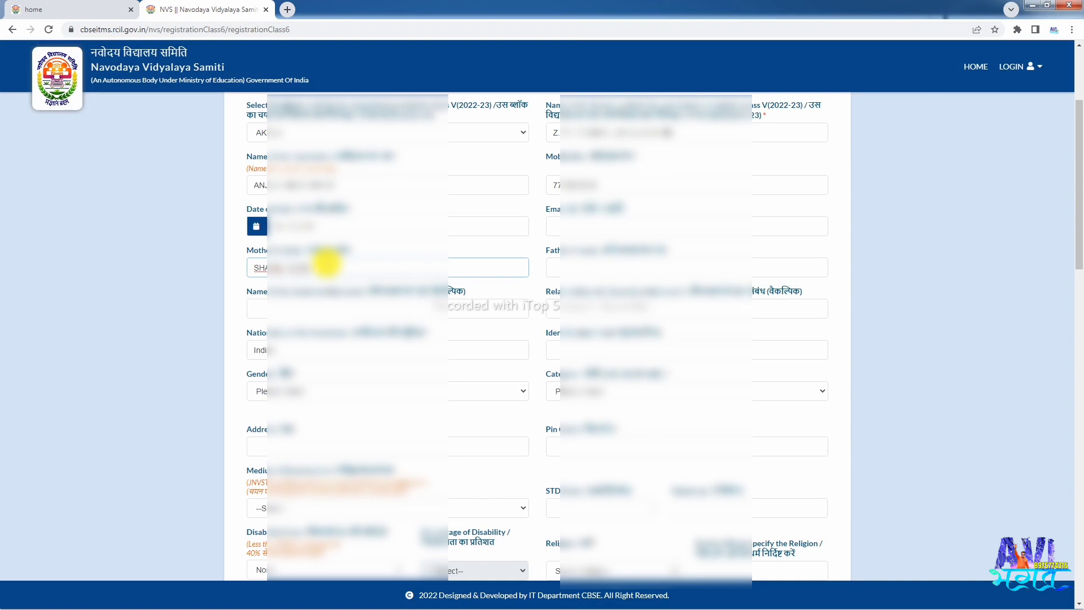
pyautogui.press('Tab')
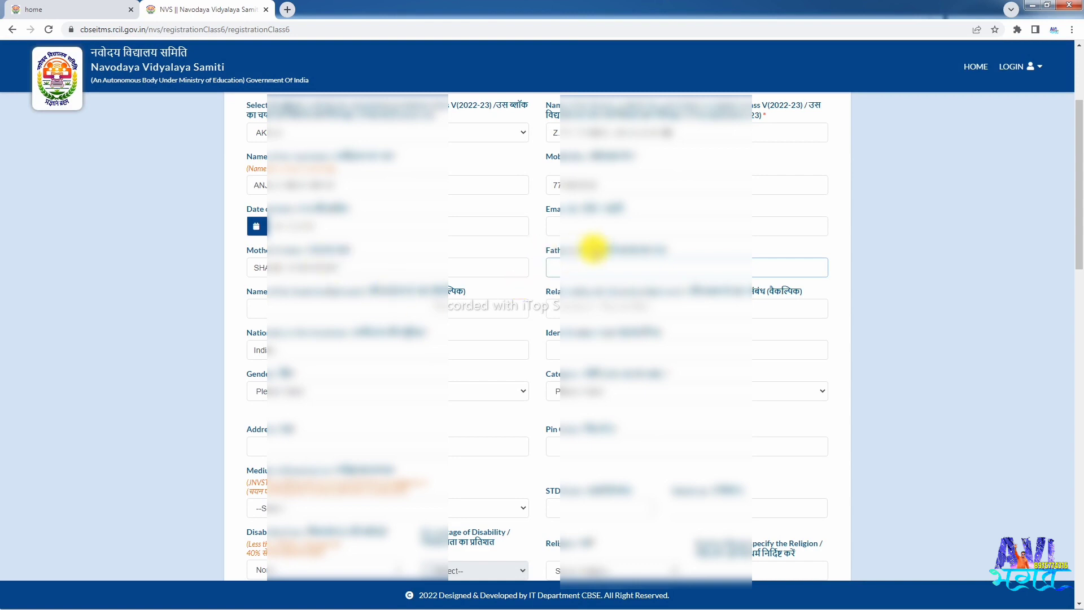
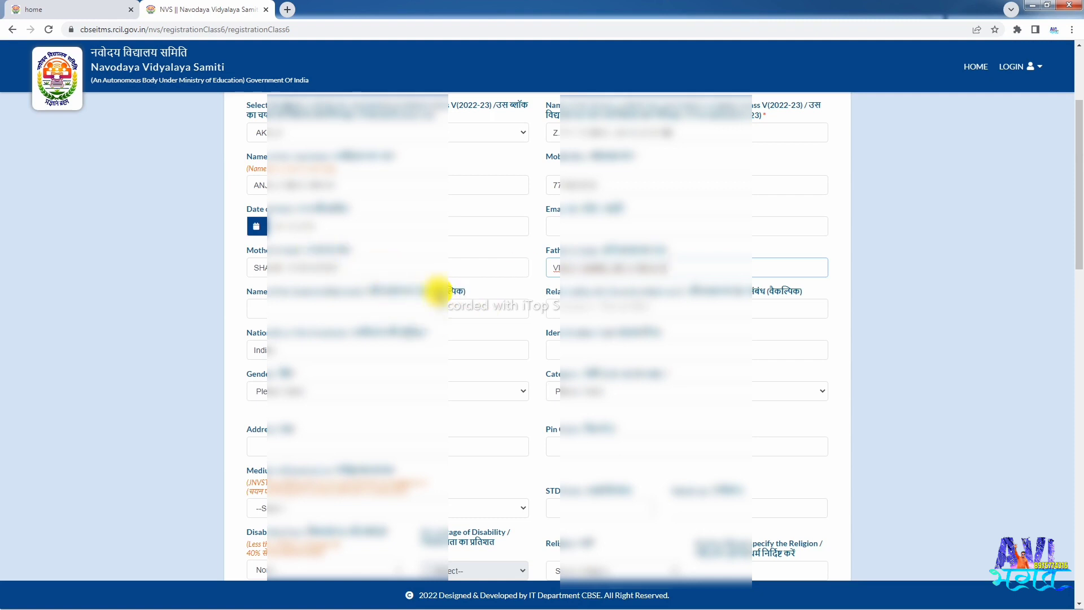
pyautogui.moveTo(426, 291); pyautogui.dragTo(472, 291)
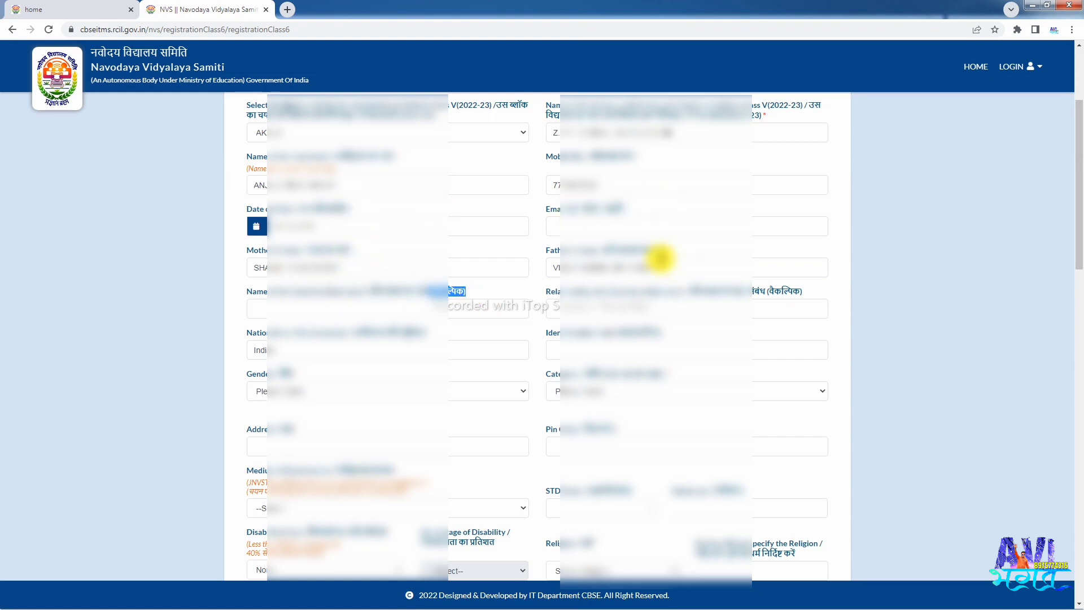
pyautogui.click(584, 240)
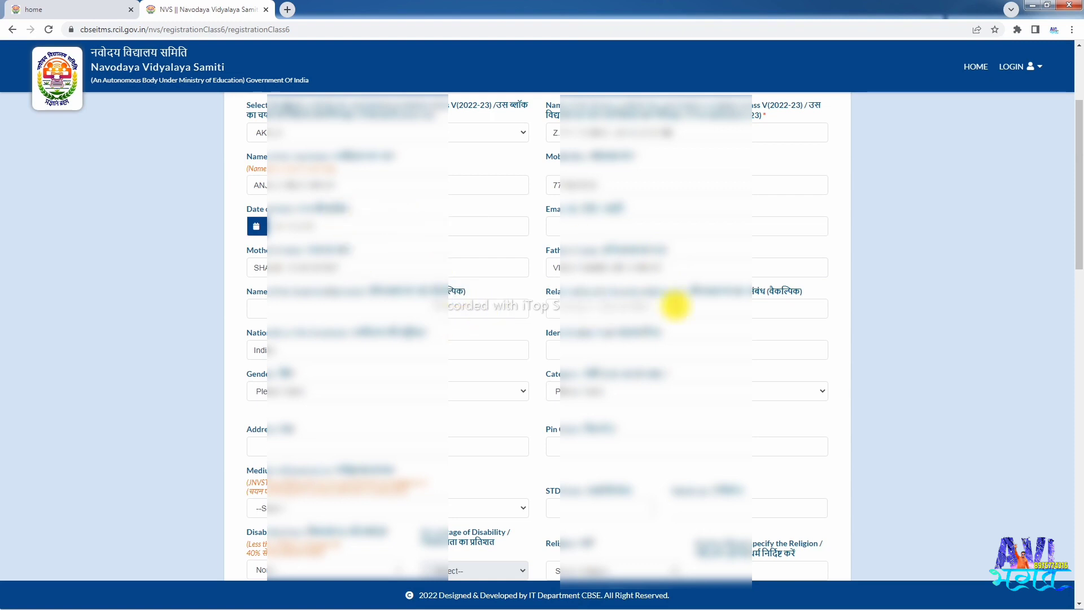
pyautogui.scroll(-1, 616, 282)
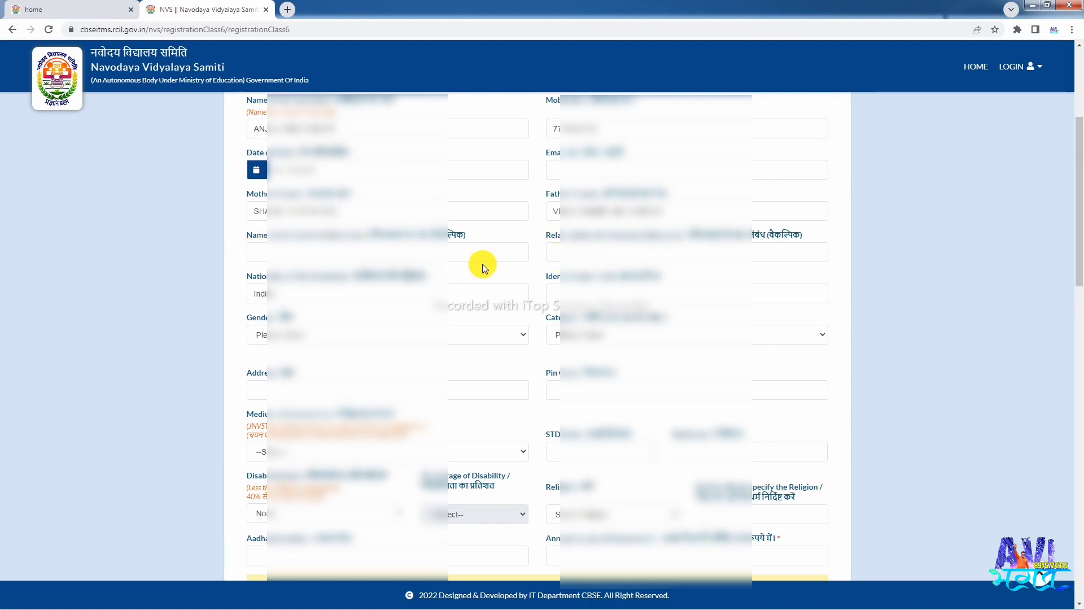
pyautogui.scroll(-1, 481, 262)
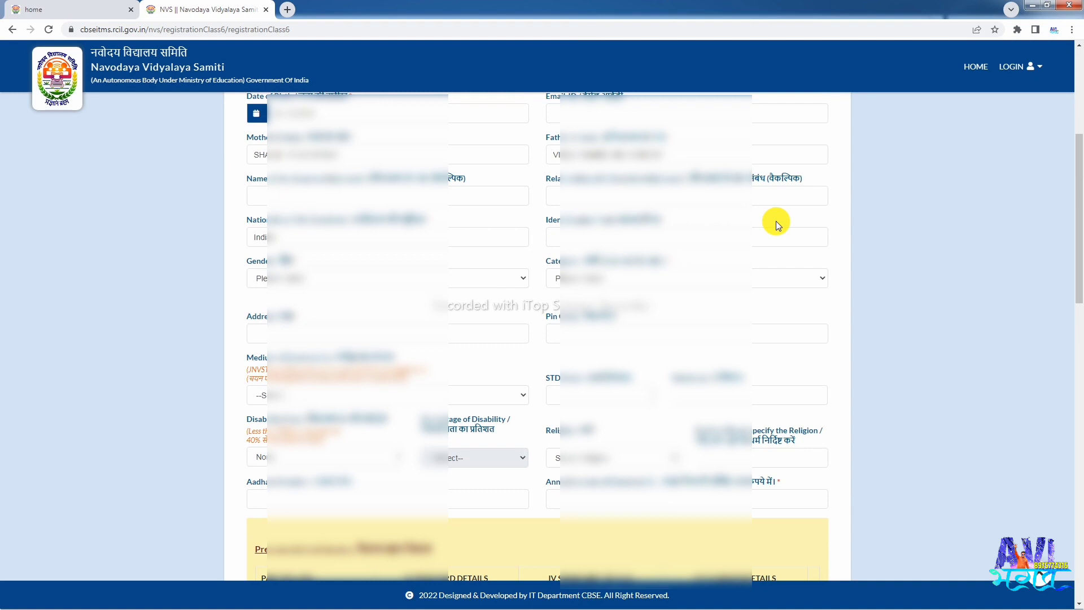
# - Enter 'MOLE ON THE' as the identification mark
pyautogui.click(644, 231)
pyautogui.write('M')
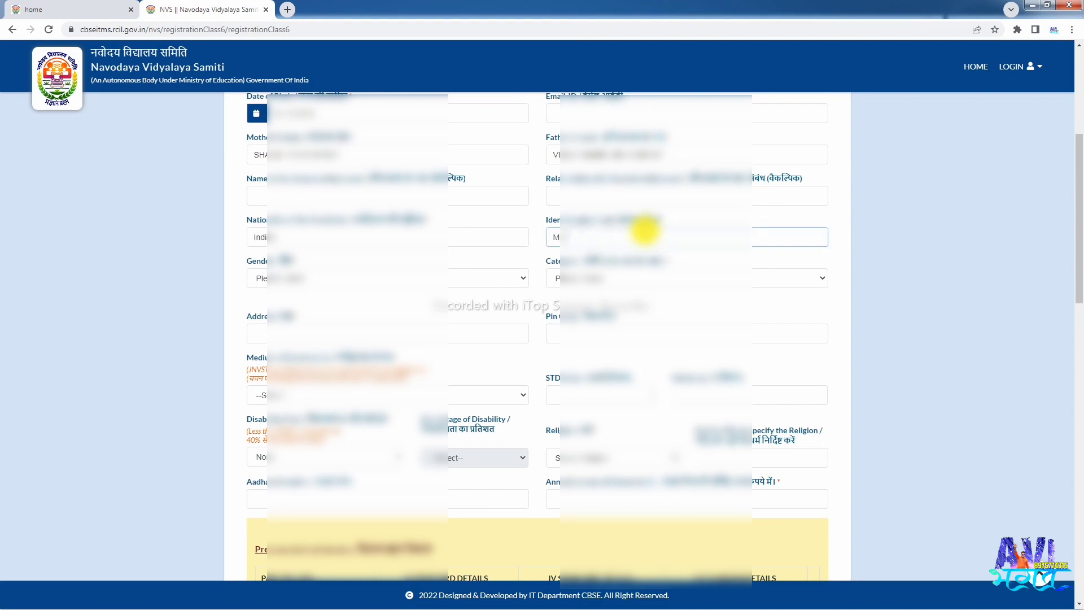
pyautogui.write('OLE ON')
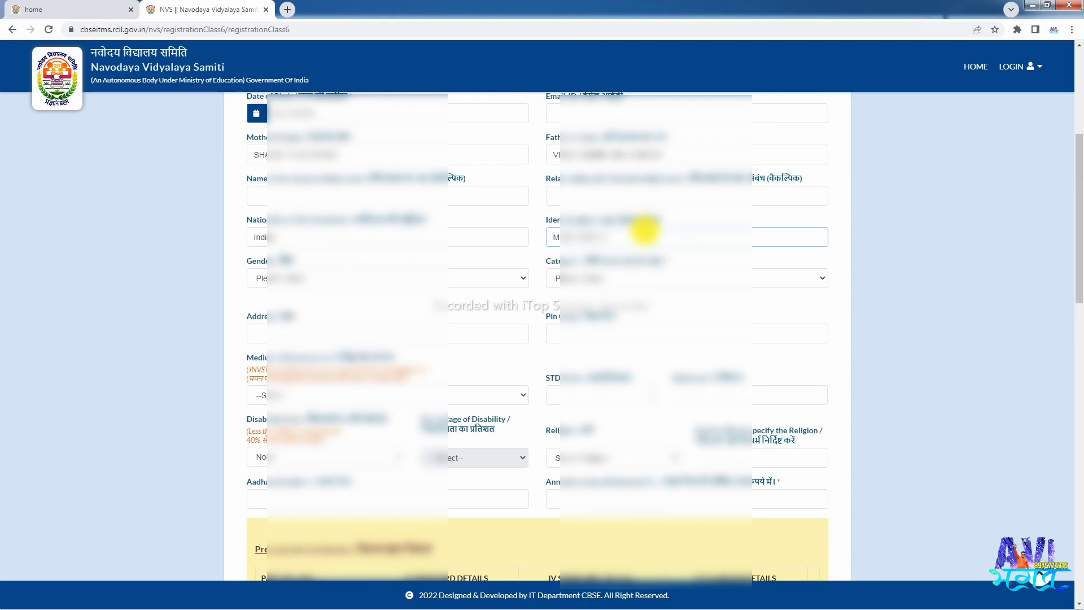
pyautogui.write('THE')
# - Set gender to Female and choose the category beginning with S
pyautogui.moveTo(245, 258); pyautogui.dragTo(305, 262)
pyautogui.click(298, 259)
pyautogui.scroll(-1, 303, 259)
pyautogui.click(288, 222)
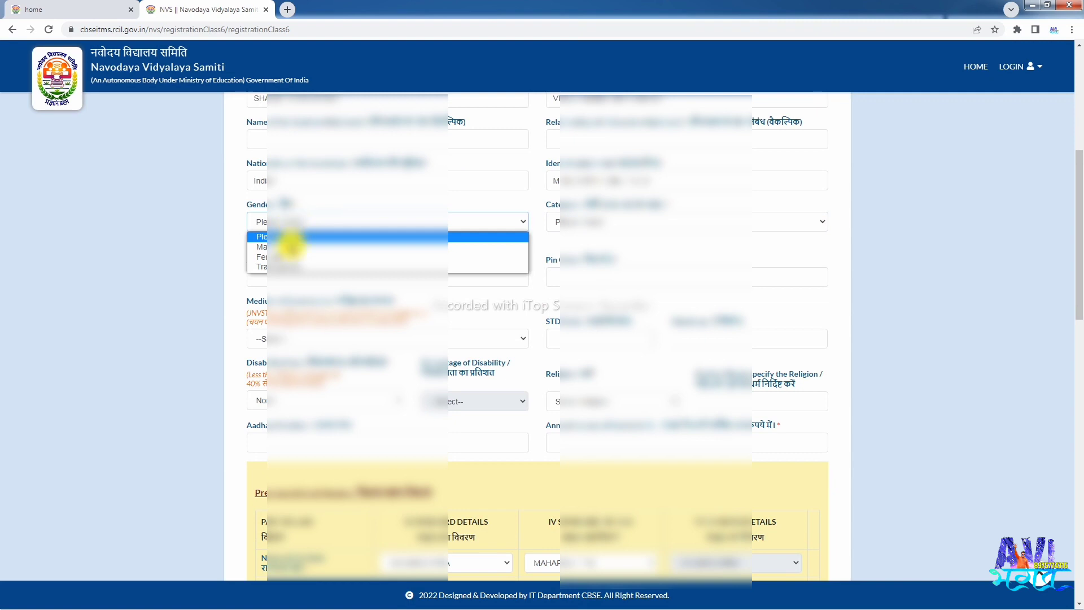
pyautogui.click(286, 256)
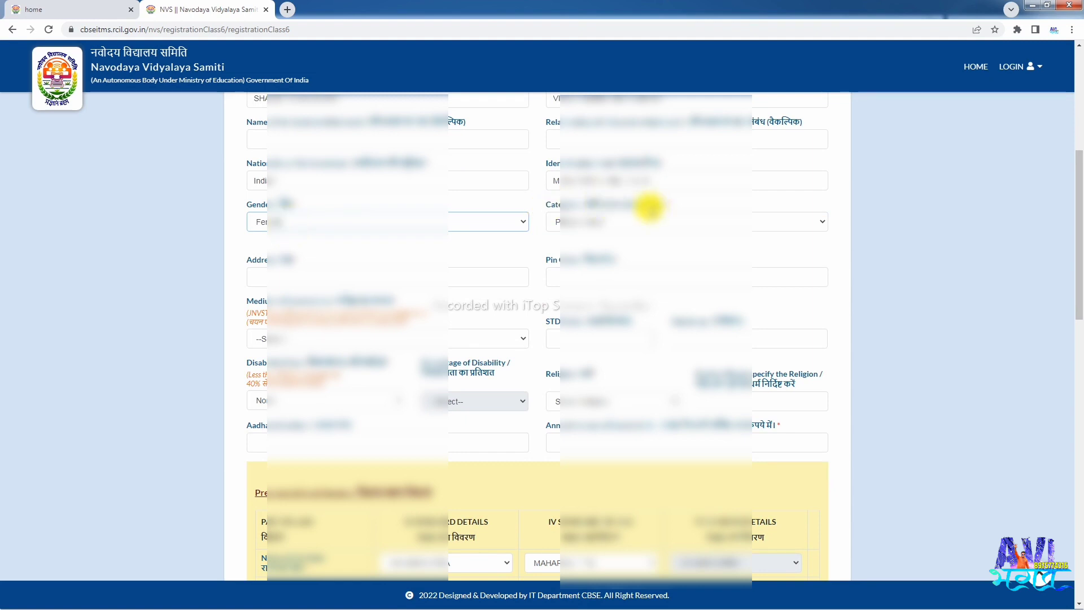
pyautogui.click(596, 220)
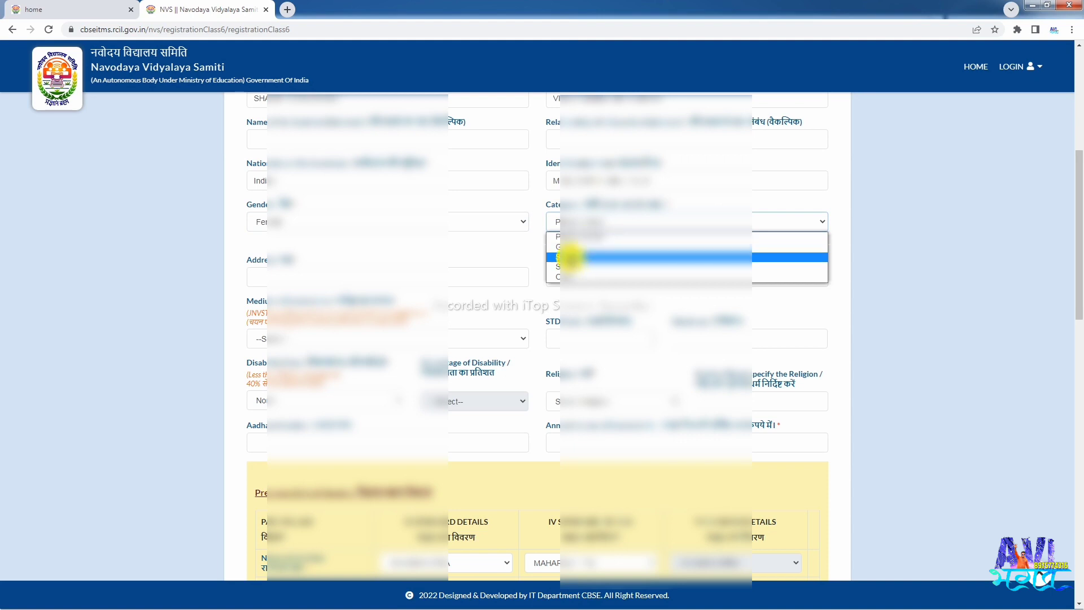
pyautogui.click(570, 257)
# - Enter the candidate's home address and pin code
pyautogui.scroll(-1, 489, 249)
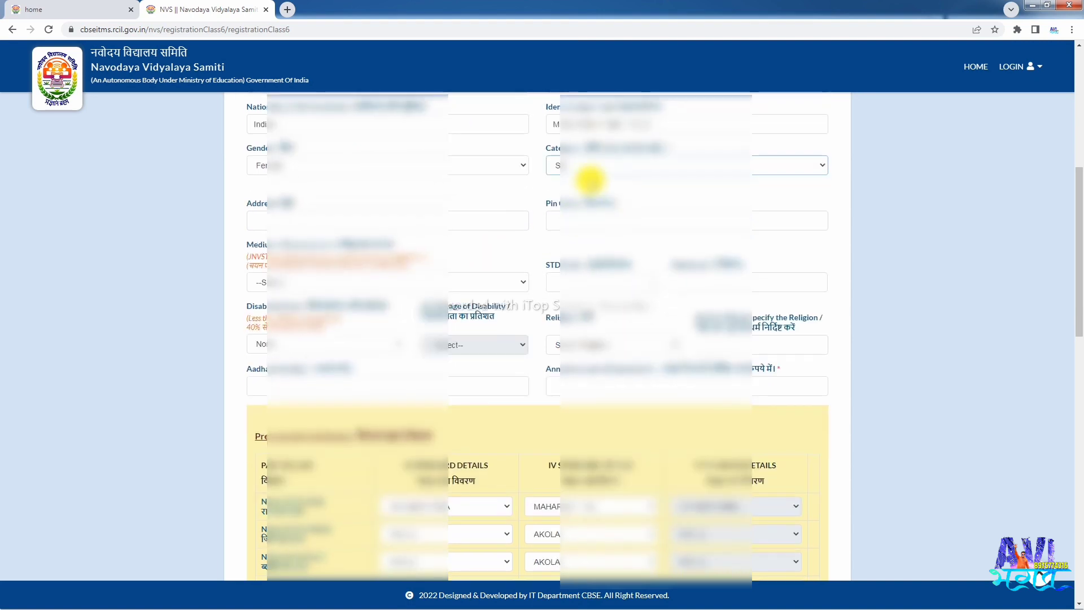
pyautogui.click(305, 222)
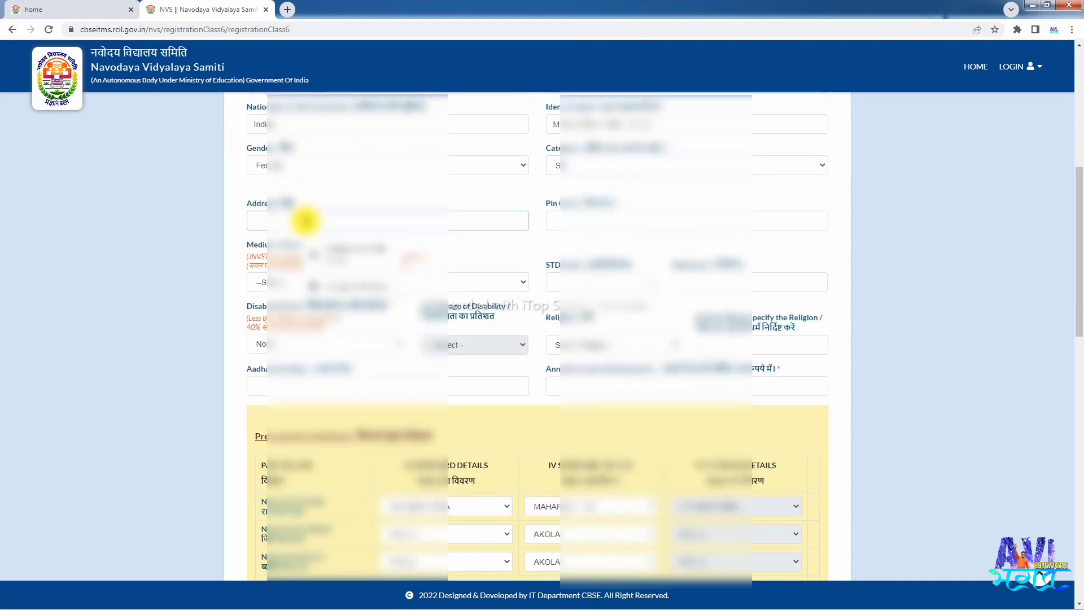
pyautogui.write('SANGAO')
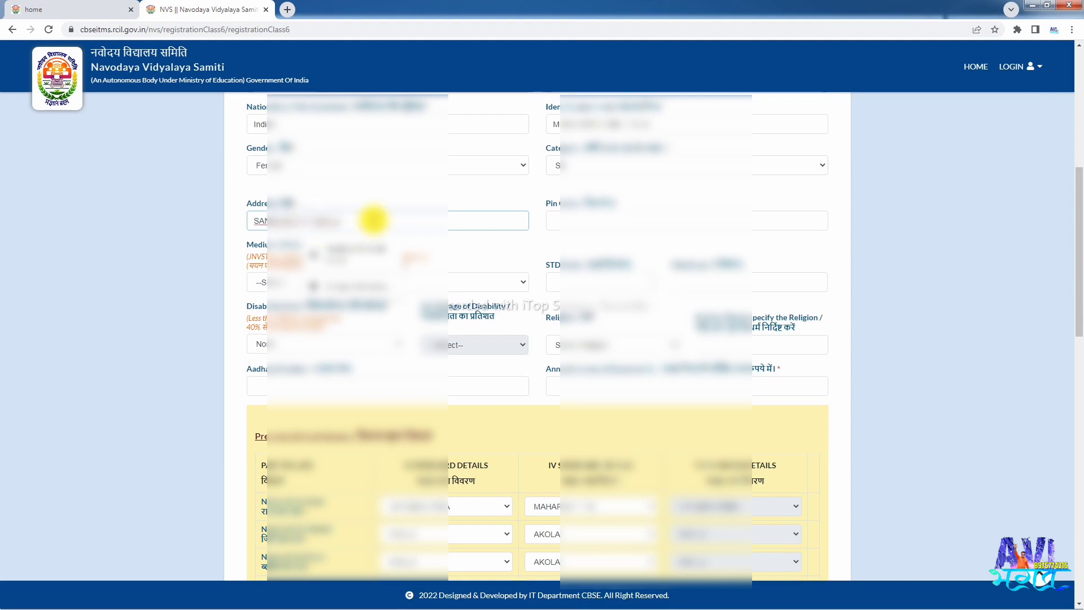
pyautogui.click(584, 220)
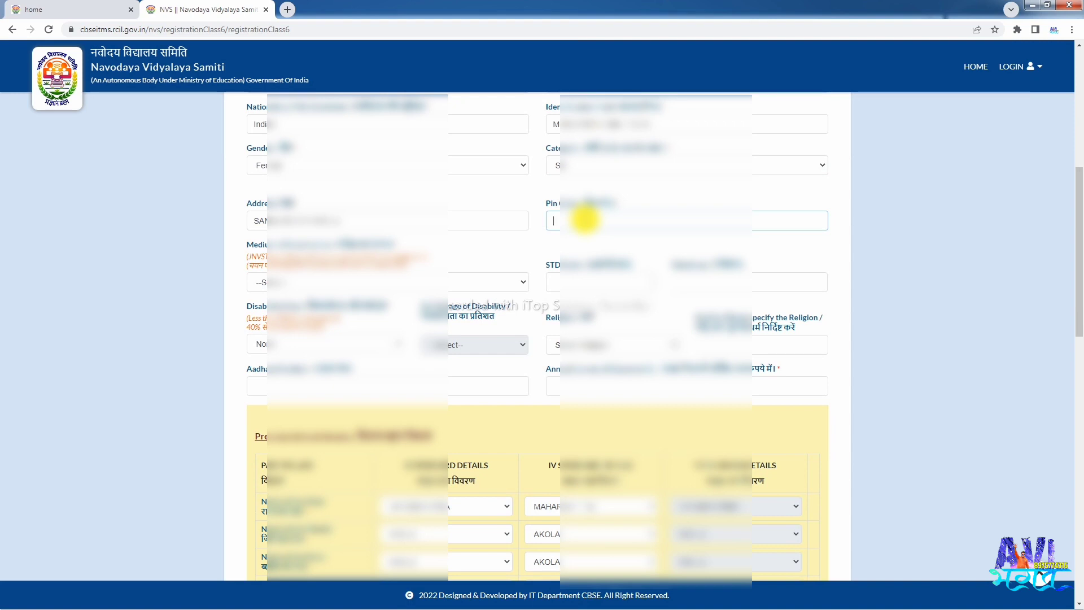
pyautogui.write('44')
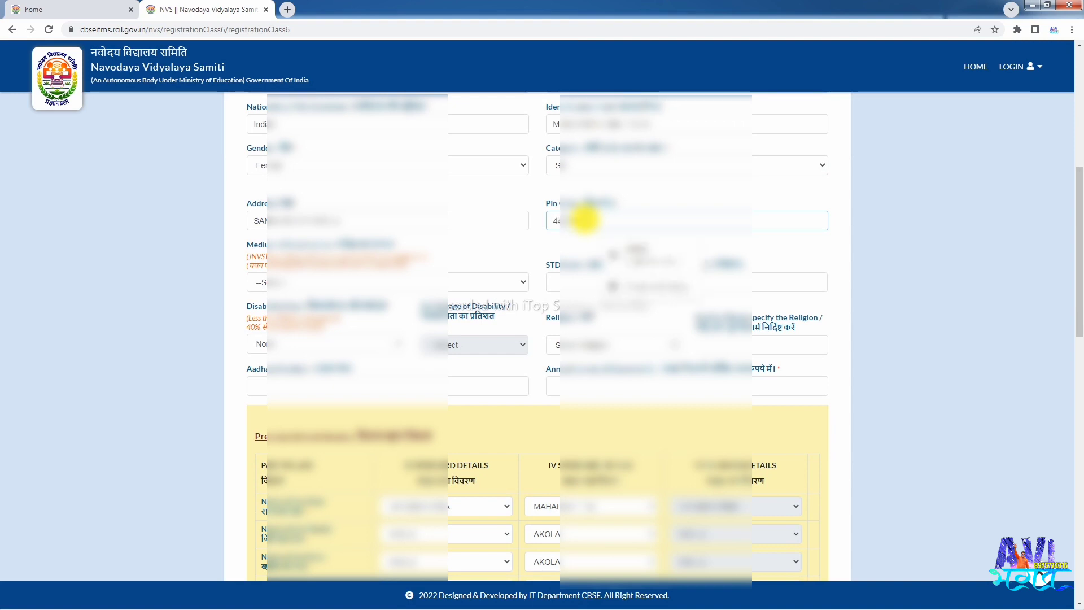
pyautogui.click(452, 251)
pyautogui.scroll(-1, 412, 221)
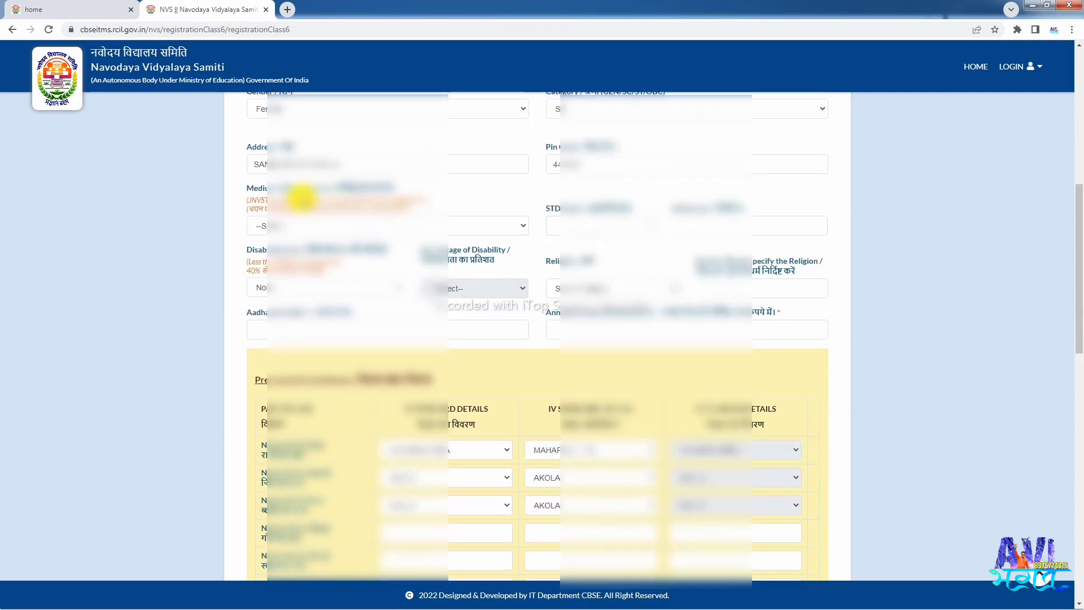
# - Choose the exam medium starting with MA
pyautogui.click(275, 227)
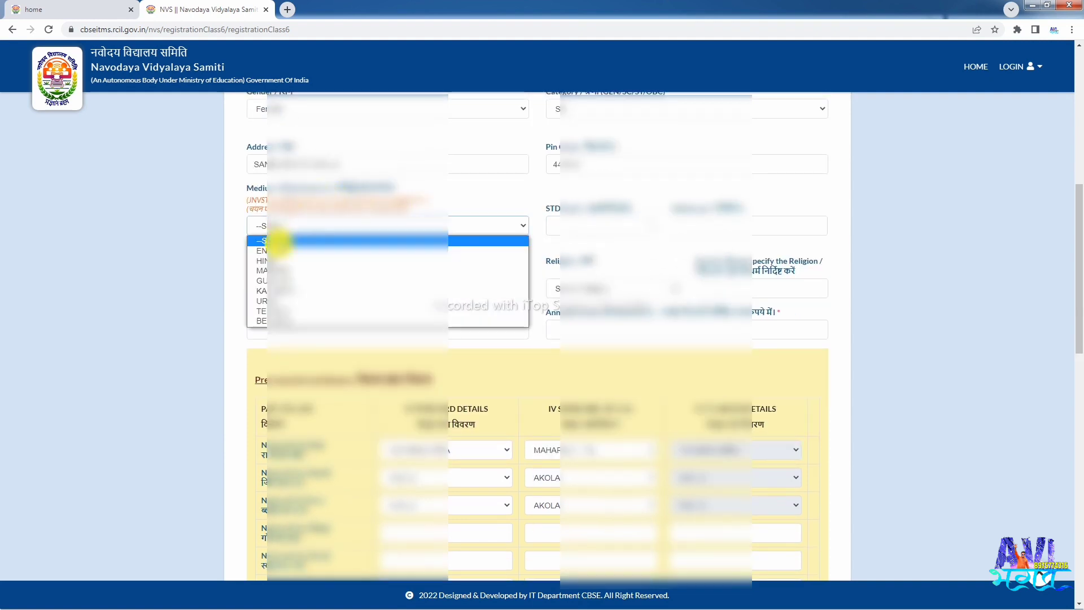
pyautogui.click(275, 271)
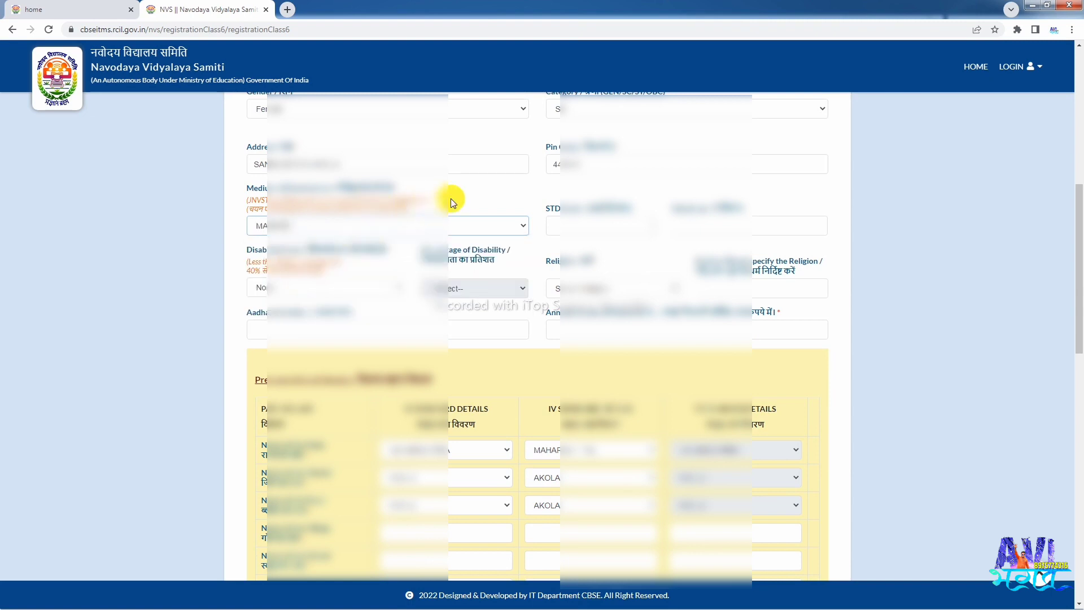
pyautogui.click(341, 230)
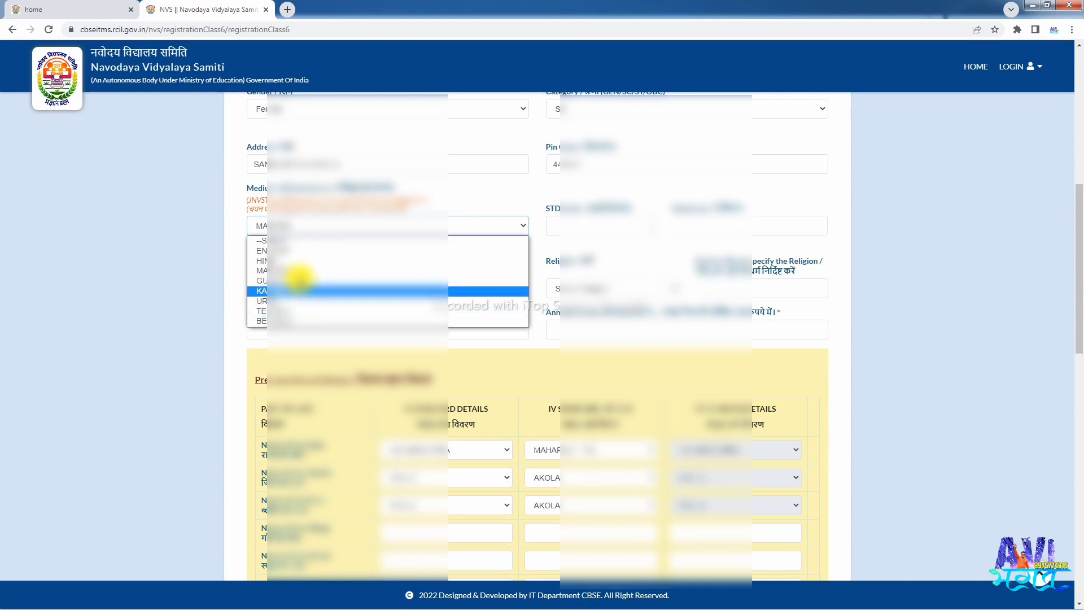
pyautogui.click(290, 271)
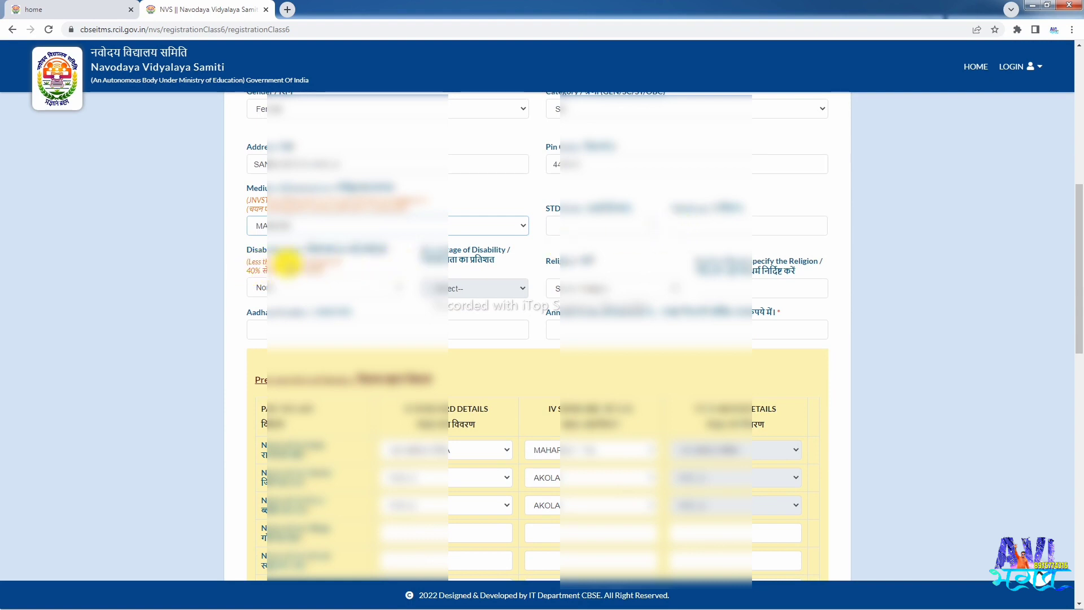
# - Set disability to none and religion to Buddhism
pyautogui.scroll(-1, 315, 283)
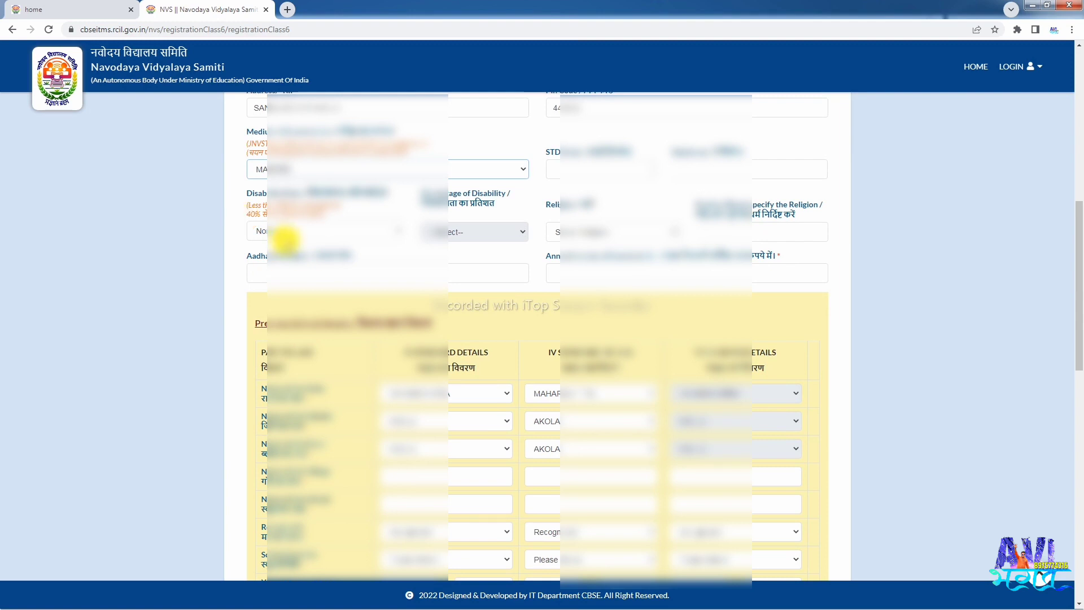
pyautogui.click(282, 230)
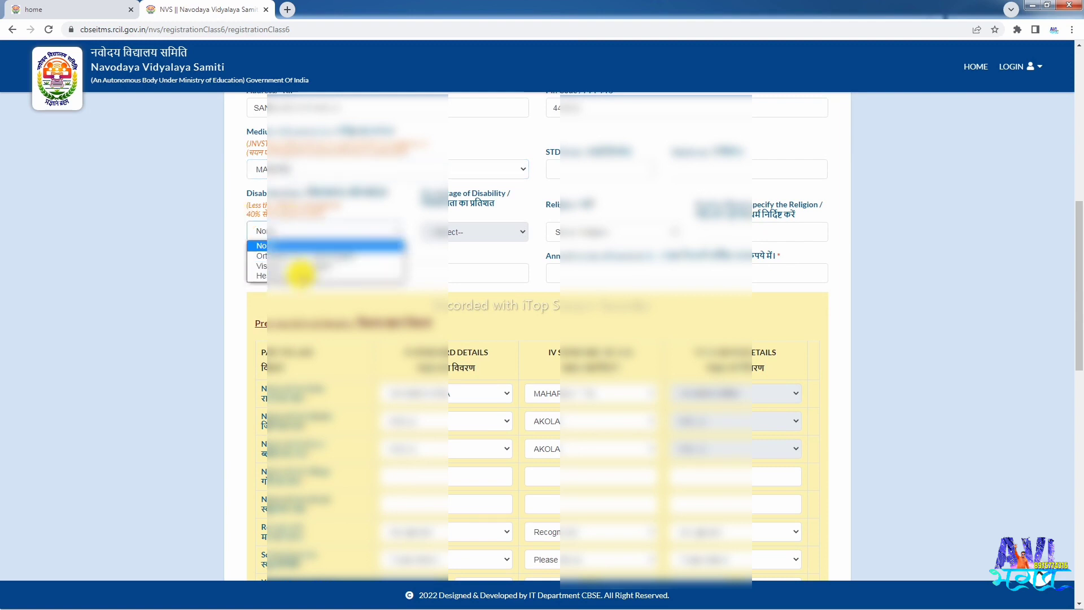
pyautogui.click(316, 245)
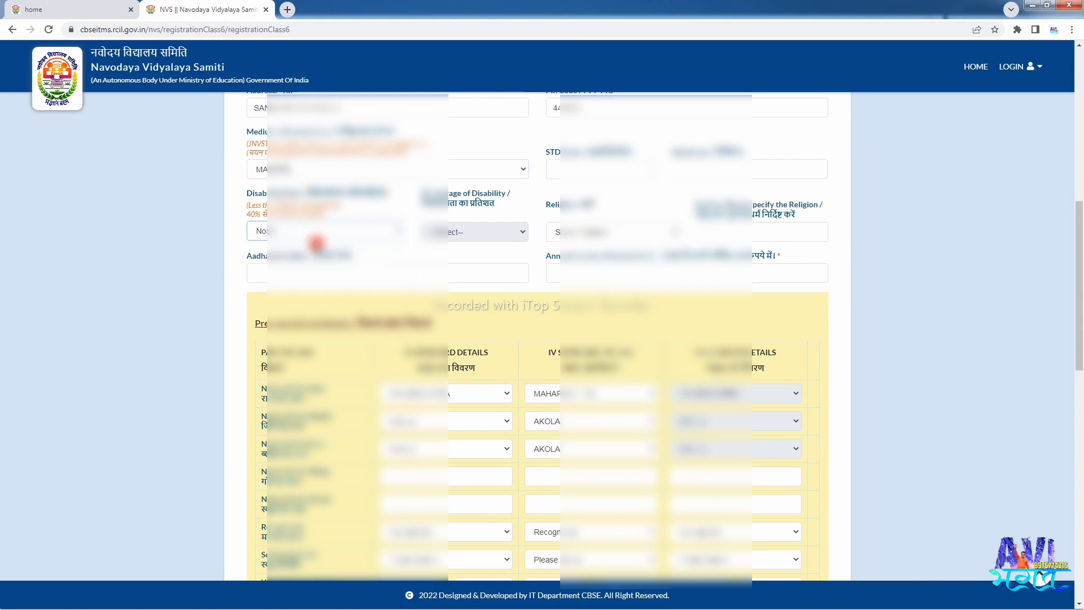
pyautogui.click(546, 210)
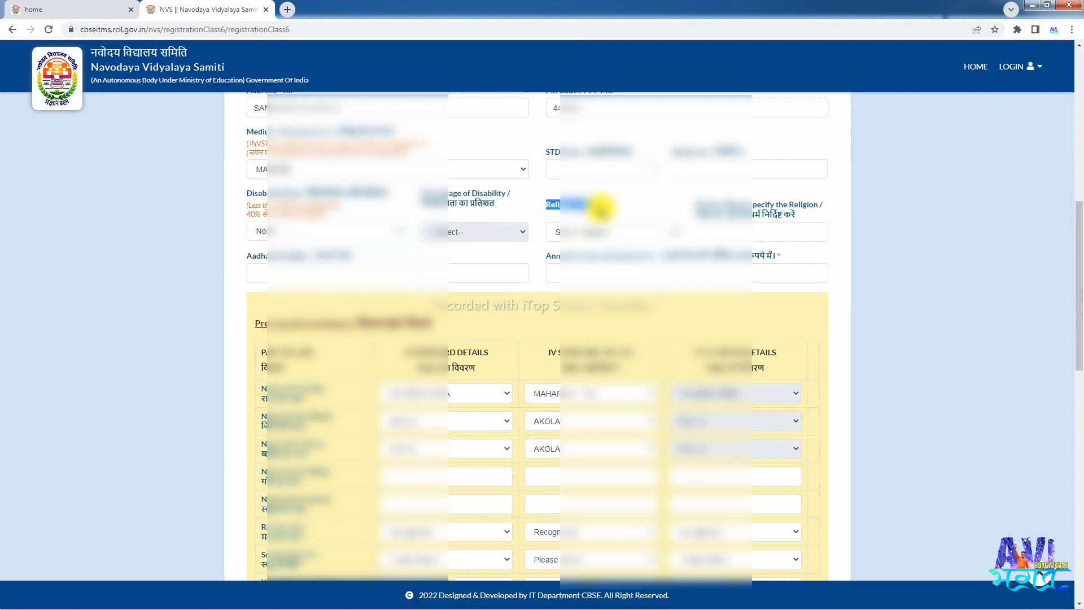
pyautogui.click(571, 231)
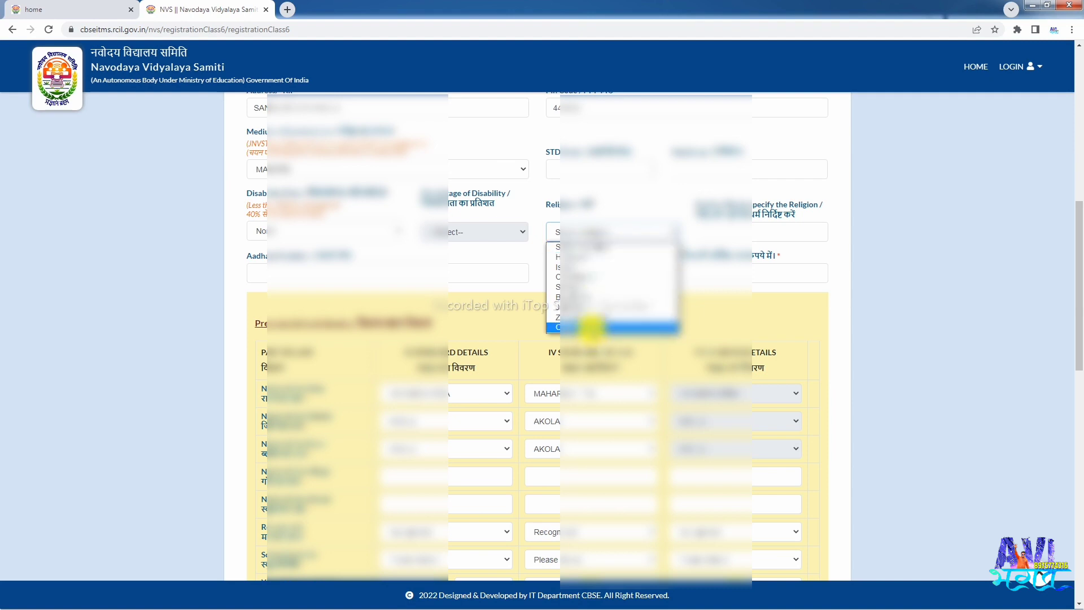
pyautogui.click(588, 297)
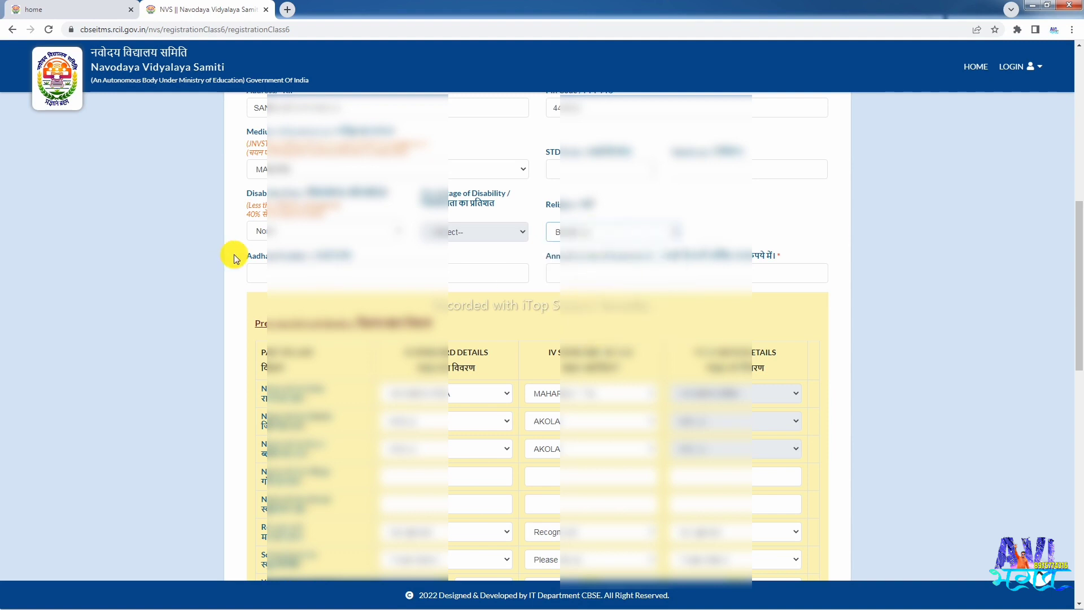
# - Enter the candidate's Aadhaar number and an annual family income of 40000
pyautogui.moveTo(242, 256); pyautogui.dragTo(353, 256)
pyautogui.click(343, 270)
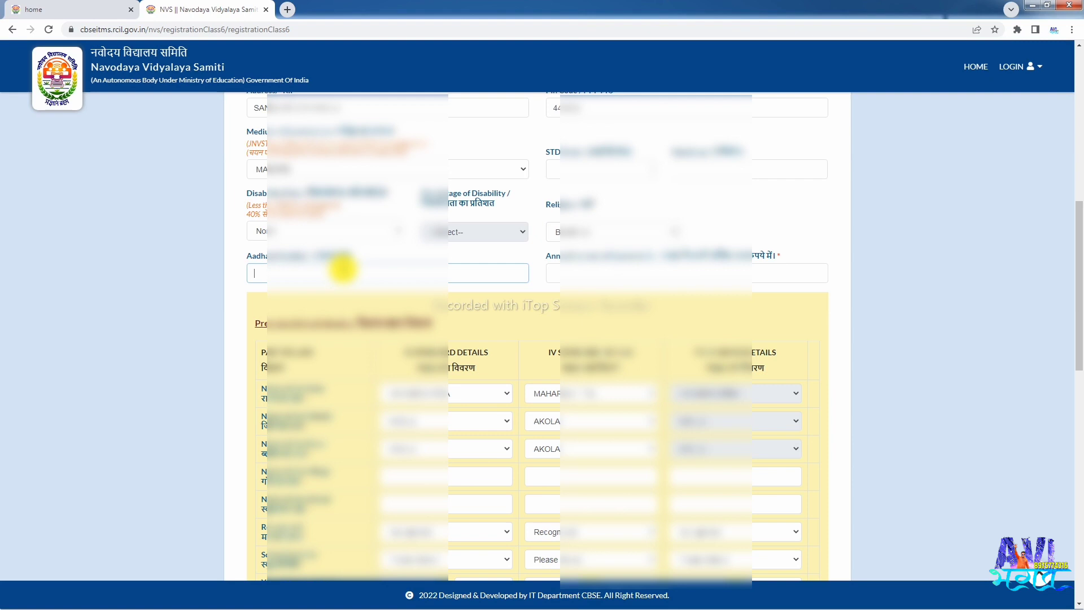
pyautogui.press('BackSpace')
pyautogui.press('BackSpace')
pyautogui.press('BackSpace')
pyautogui.press('BackSpace')
pyautogui.press('BackSpace')
pyautogui.press('BackSpace')
pyautogui.press('BackSpace')
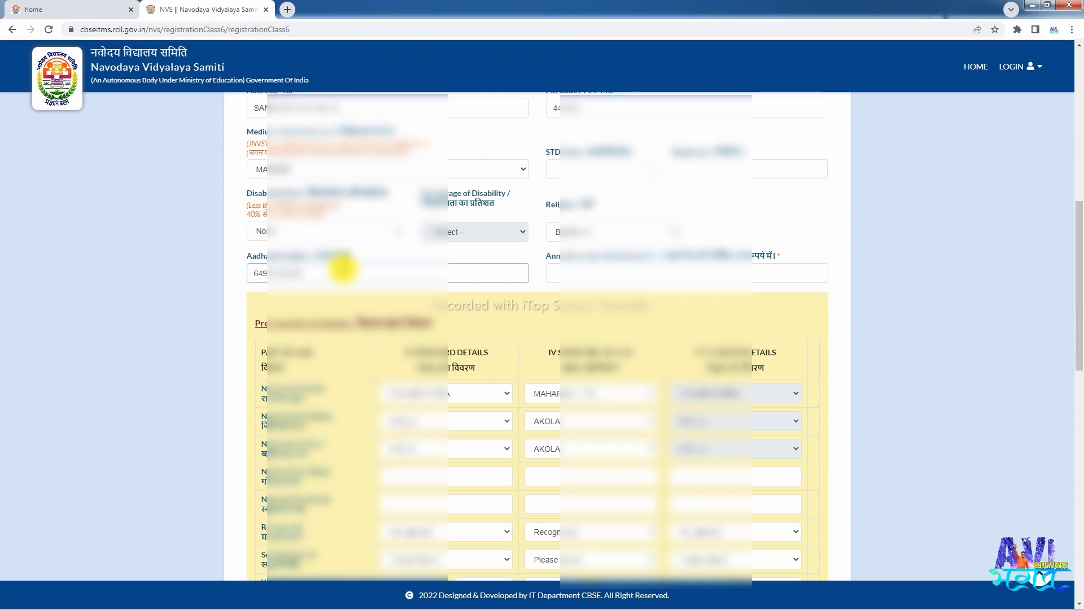
pyautogui.click(545, 269)
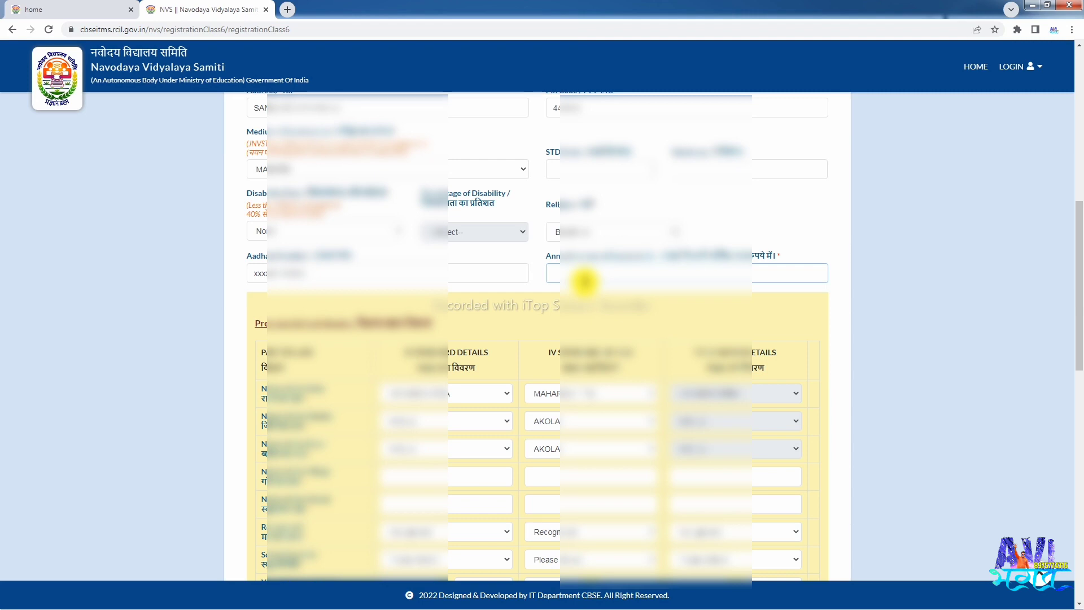
pyautogui.write('40000')
pyautogui.scroll(-3, 611, 277)
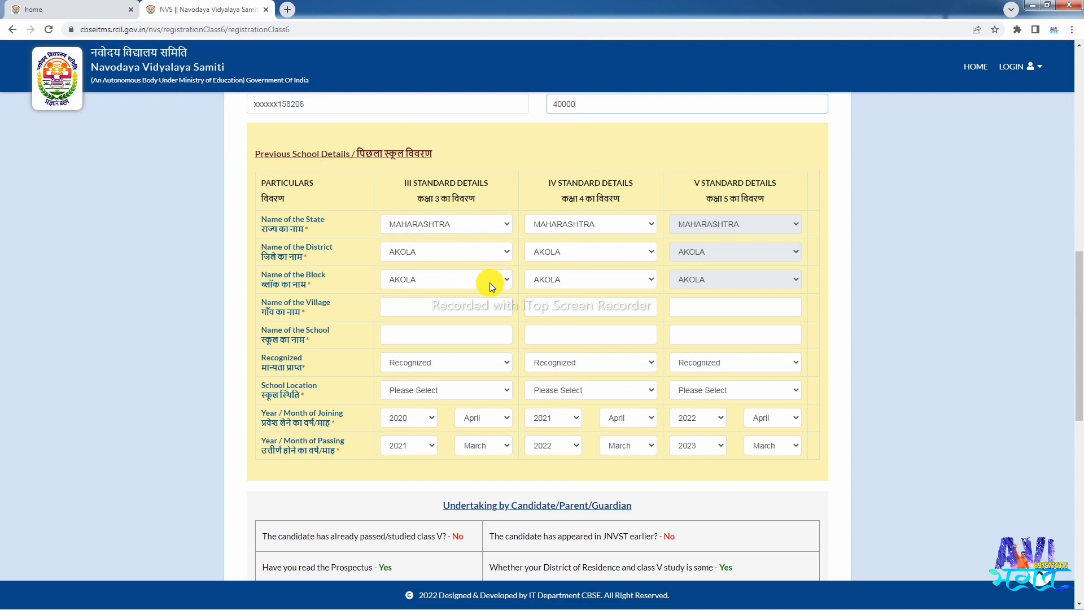
# - Enter SANGLOOD BK as the village name in the class III, IV and V columns
pyautogui.click(420, 308)
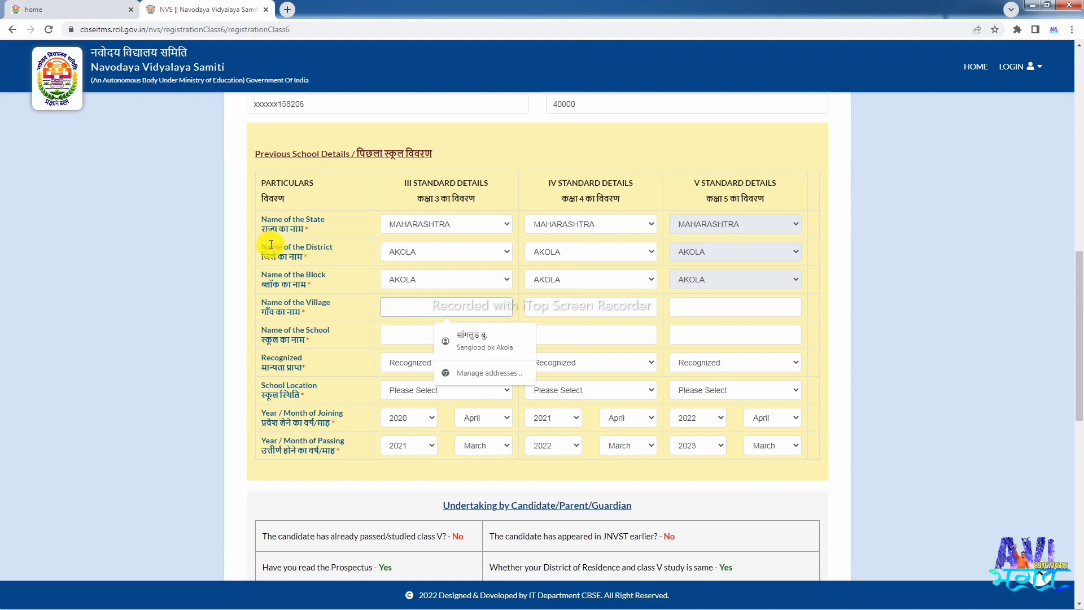
pyautogui.moveTo(271, 227); pyautogui.dragTo(287, 225)
pyautogui.click(305, 229)
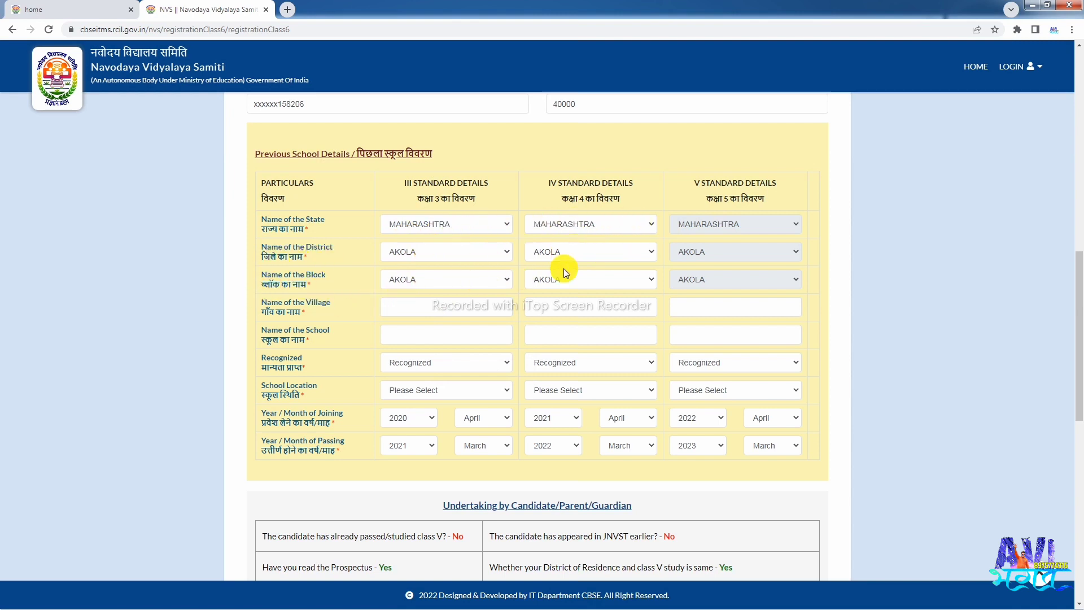
pyautogui.click(415, 307)
pyautogui.write('SANGLUD BK')
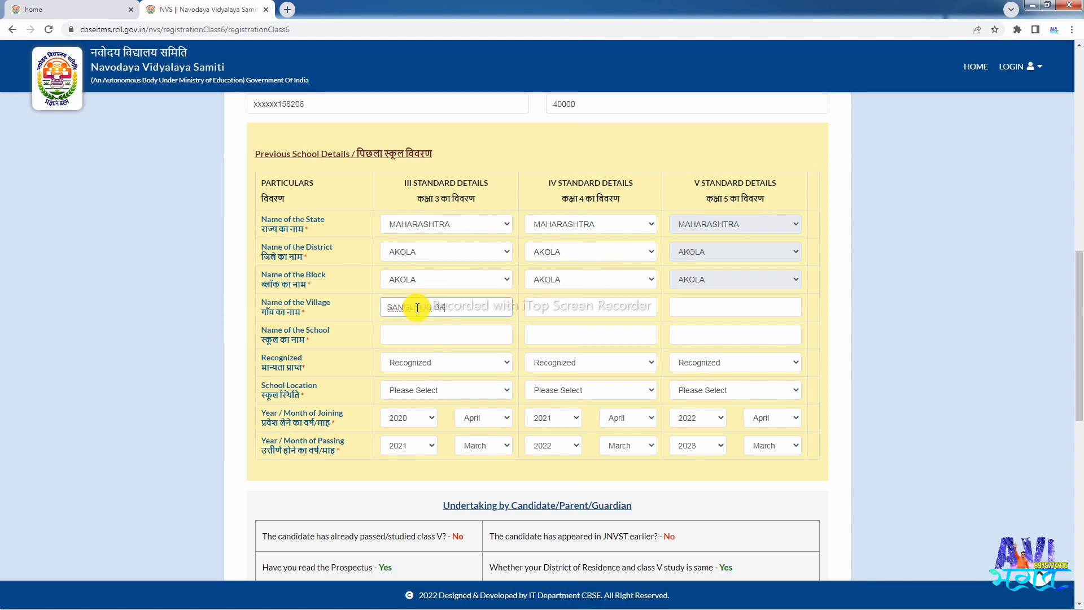
pyautogui.press('Tab')
pyautogui.write('SANGLOOD BK')
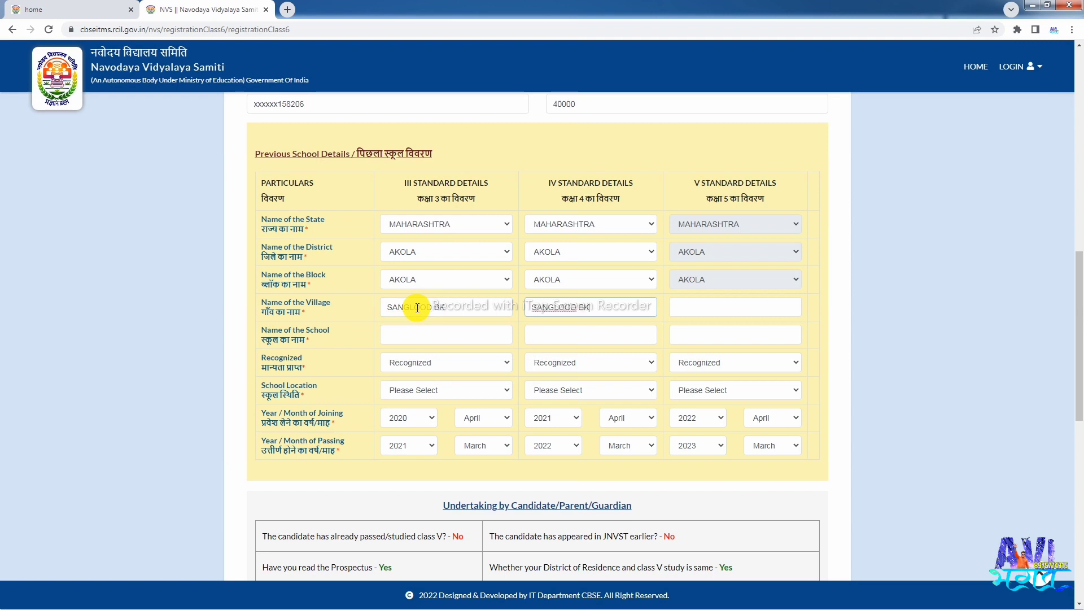
pyautogui.press('Tab')
pyautogui.write('SANGLOOD BK')
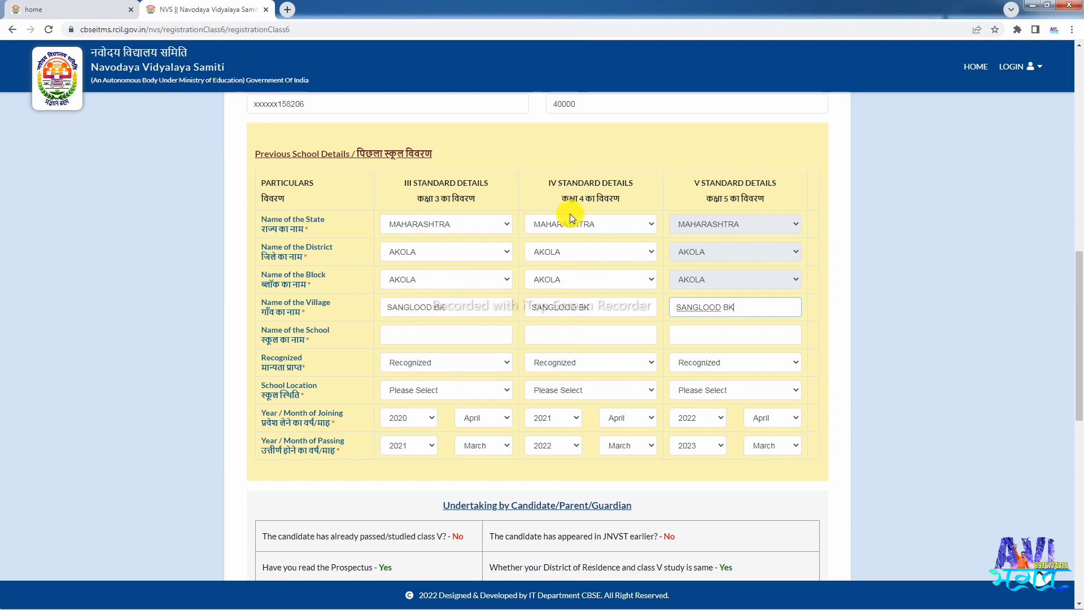
# - Type Z.P.V.P.SCHOOL SANGLOOD BK as the school name for classes III, IV and V
pyautogui.click(408, 338)
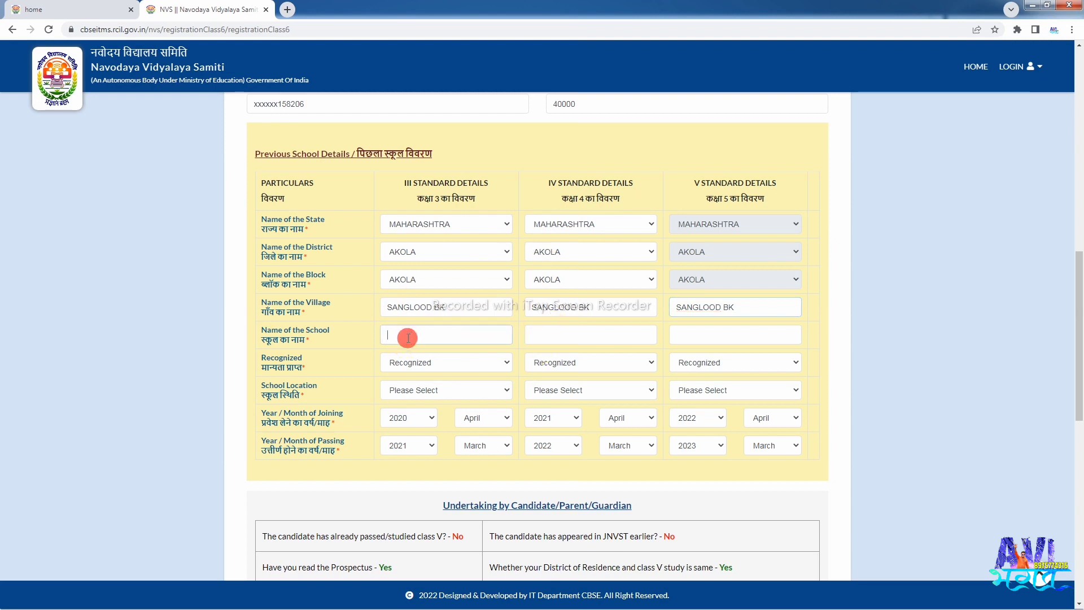
pyautogui.write('Z.P')
pyautogui.write(' PVP SCHOOL ')
pyautogui.write('SANGLOOD BK')
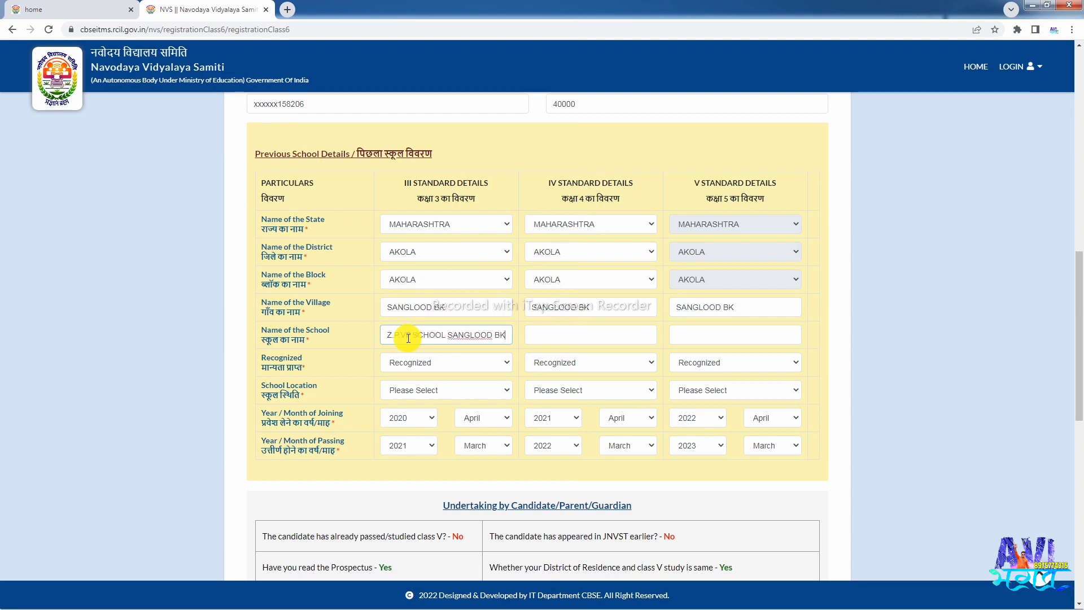
pyautogui.press('Tab')
pyautogui.write('Z.P.V.P.SCHOOL SANGLO')
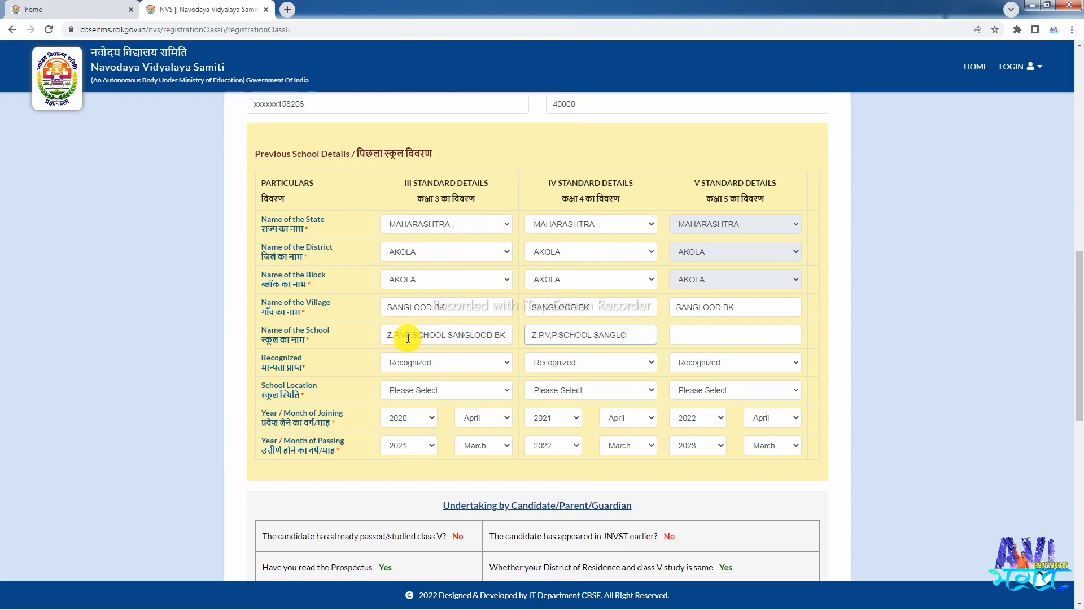
pyautogui.write('OD BK')
pyautogui.press('Tab')
pyautogui.write('Z.P')
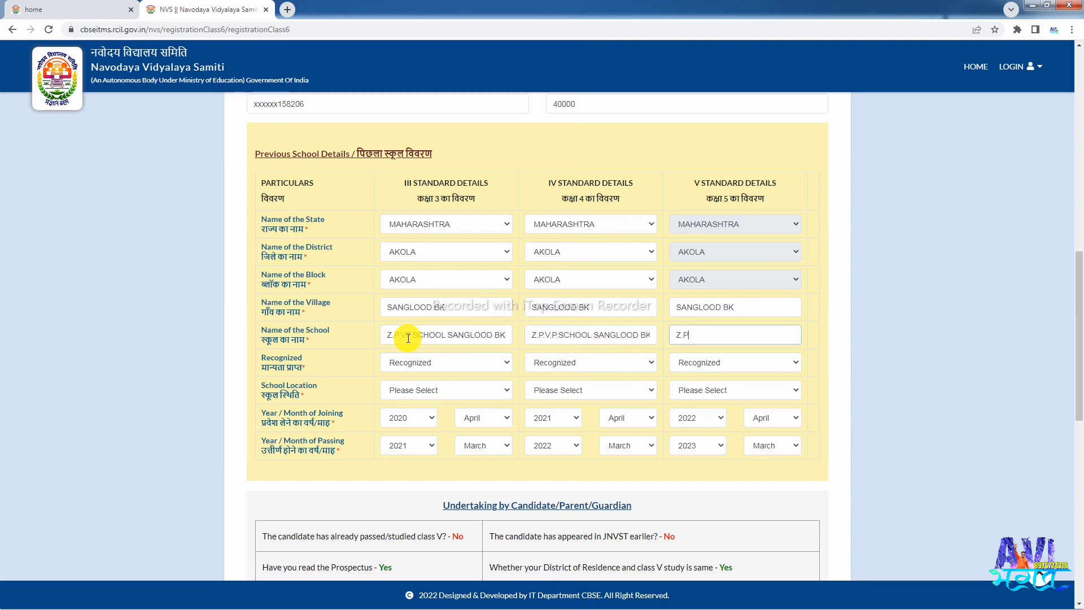
pyautogui.write('.V')
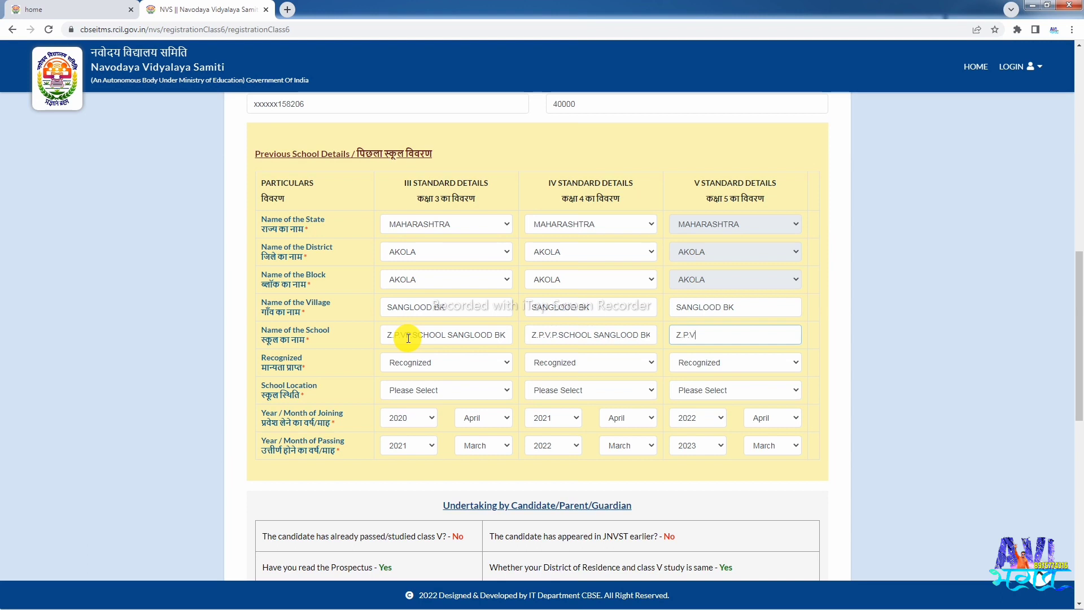
pyautogui.write('.P.SCHOOL SANGLOOD BK')
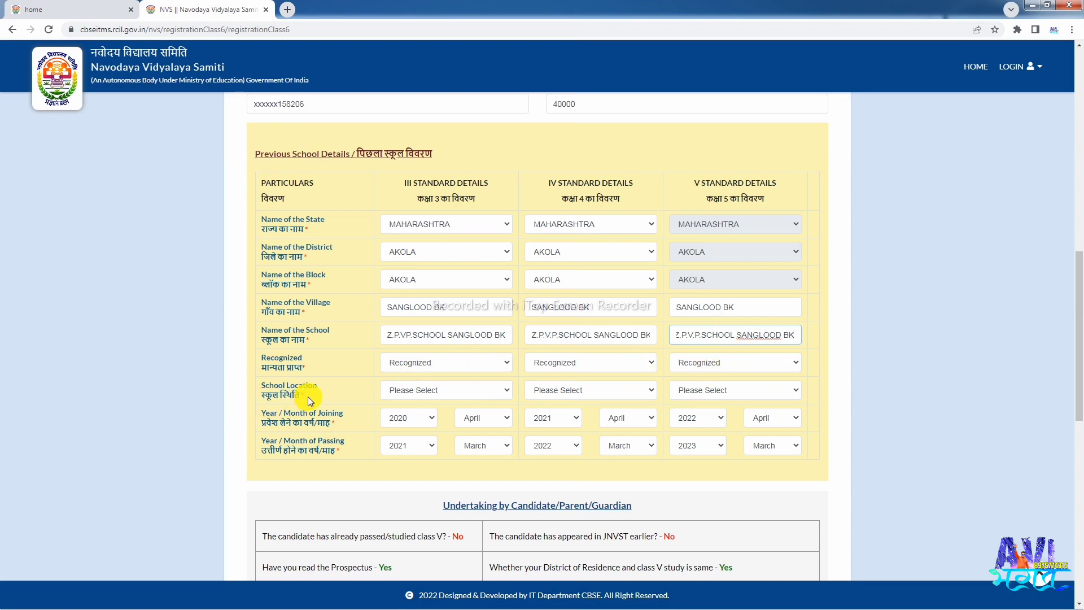
# - Choose Rural in the School Location dropdowns for the class III, IV and V schools
pyautogui.click(427, 407)
pyautogui.click(418, 393)
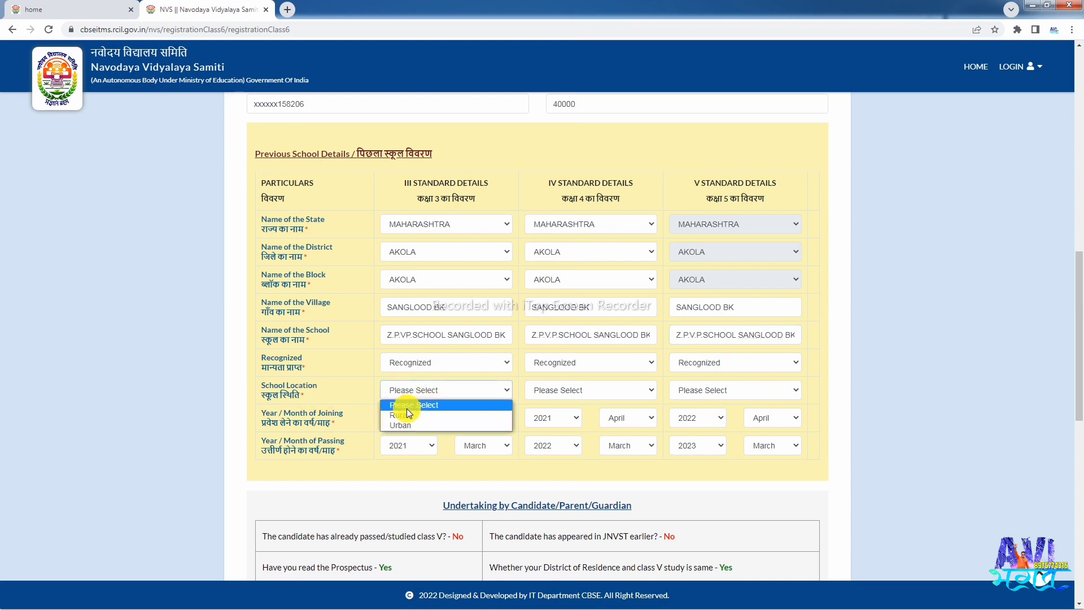
pyautogui.click(407, 414)
pyautogui.click(568, 392)
pyautogui.click(551, 415)
pyautogui.click(686, 390)
pyautogui.click(717, 415)
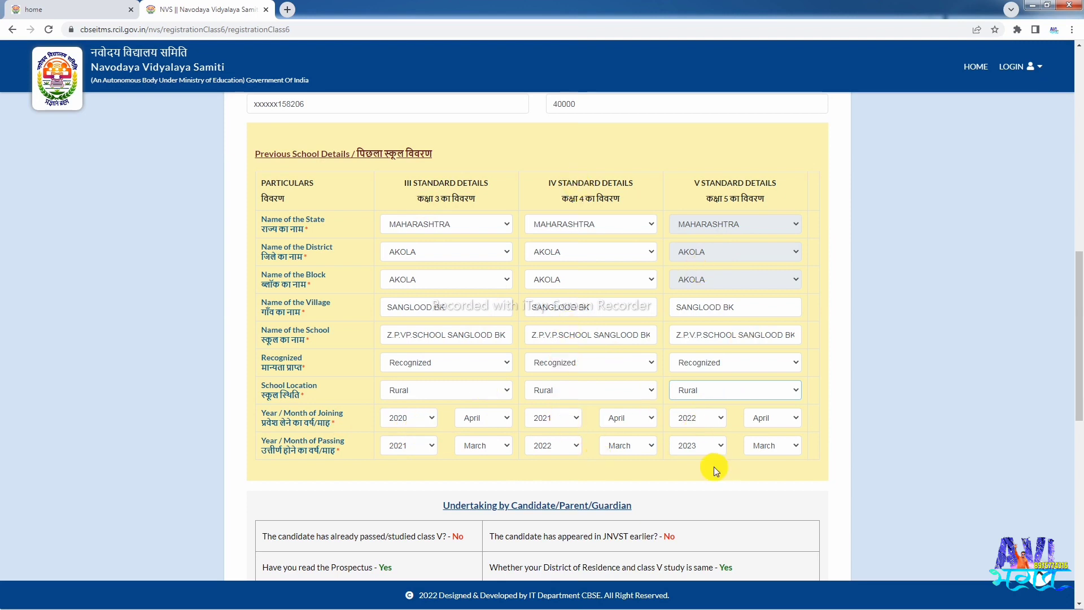
pyautogui.scroll(-1, 713, 467)
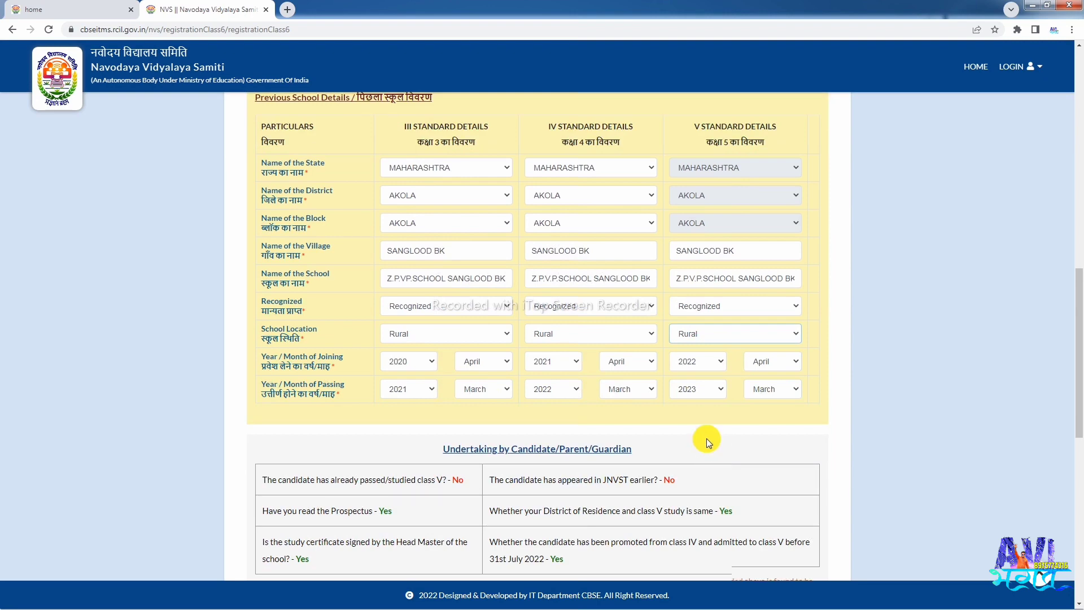
# - Scroll down past the eligibility and Undertaking sections to the photo and signature upload boxes
pyautogui.scroll(-1, 706, 438)
pyautogui.scroll(-1, 683, 432)
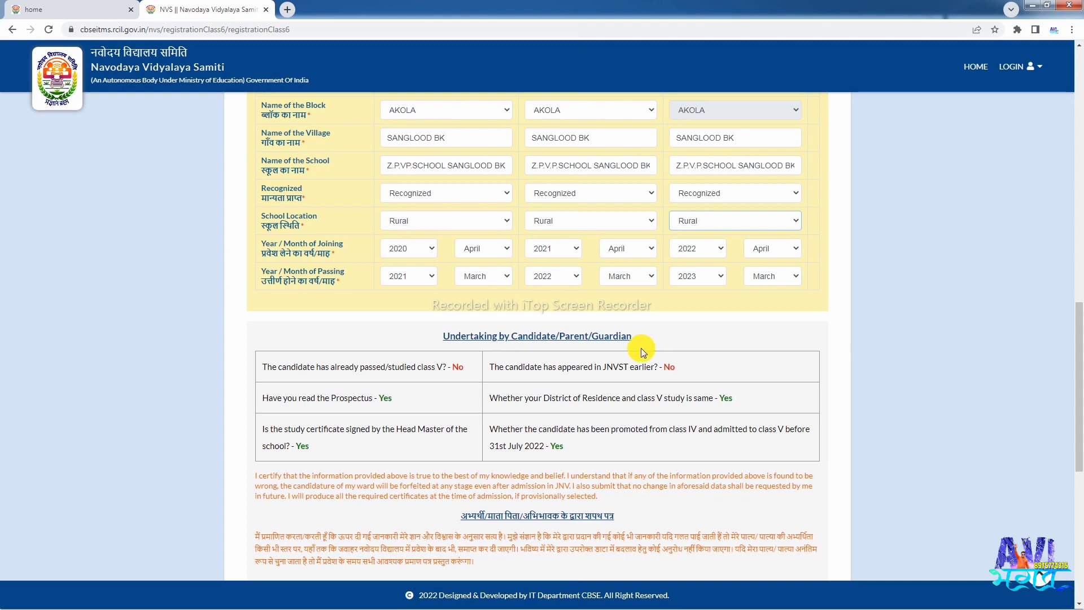
pyautogui.scroll(-1, 643, 347)
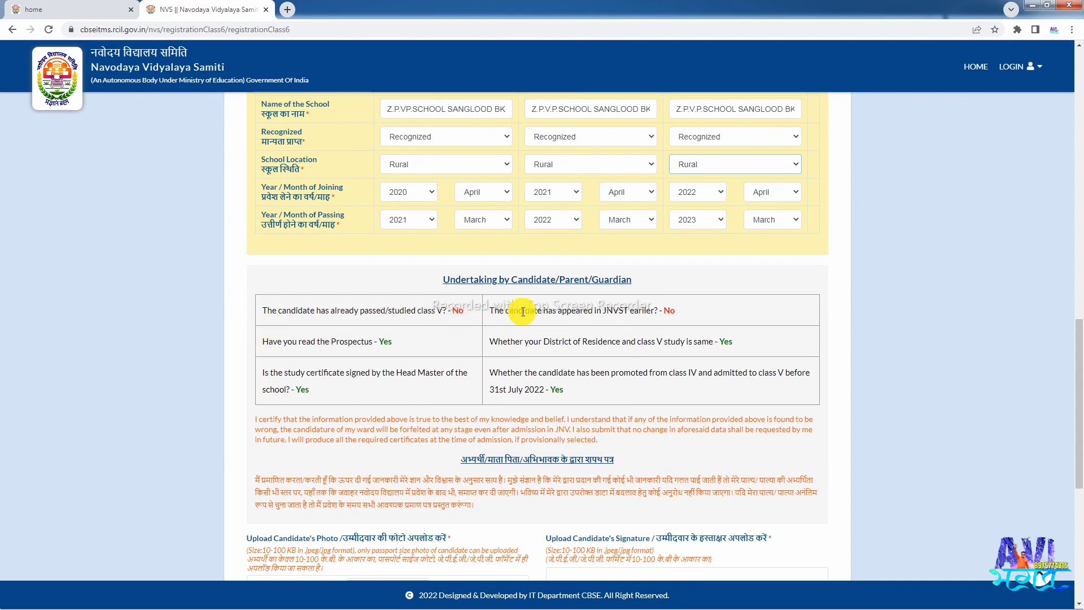
pyautogui.scroll(-1, 607, 313)
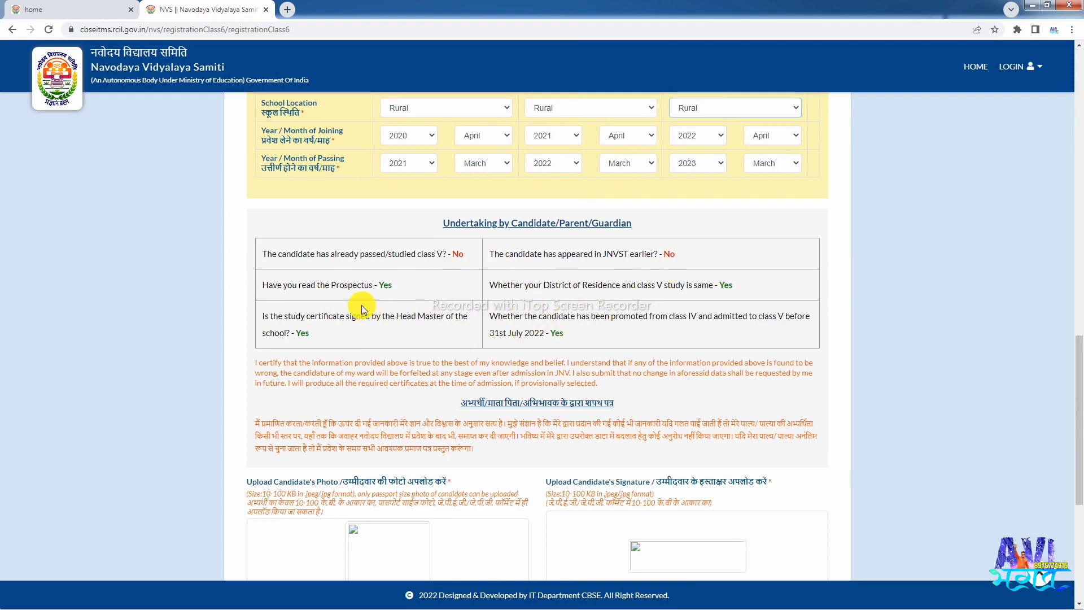
pyautogui.scroll(-2, 489, 350)
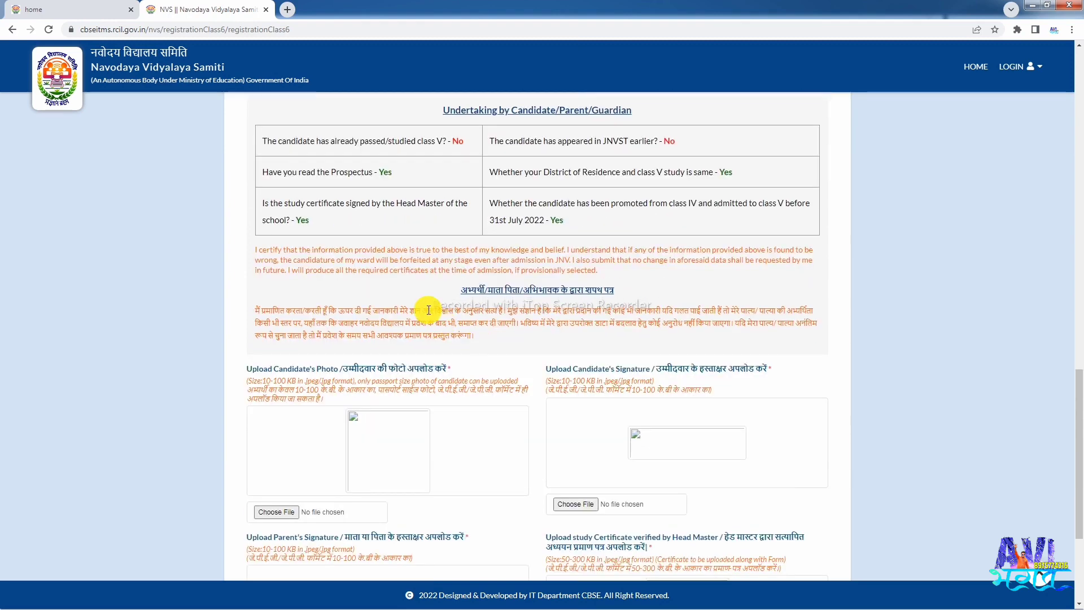
pyautogui.scroll(-1, 569, 297)
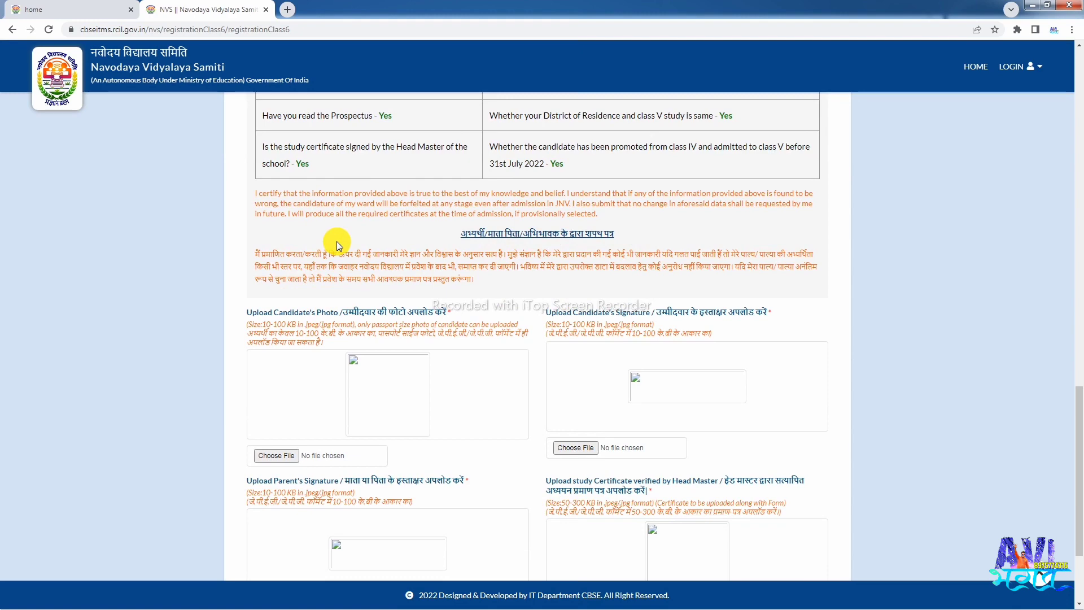
pyautogui.scroll(-1, 554, 260)
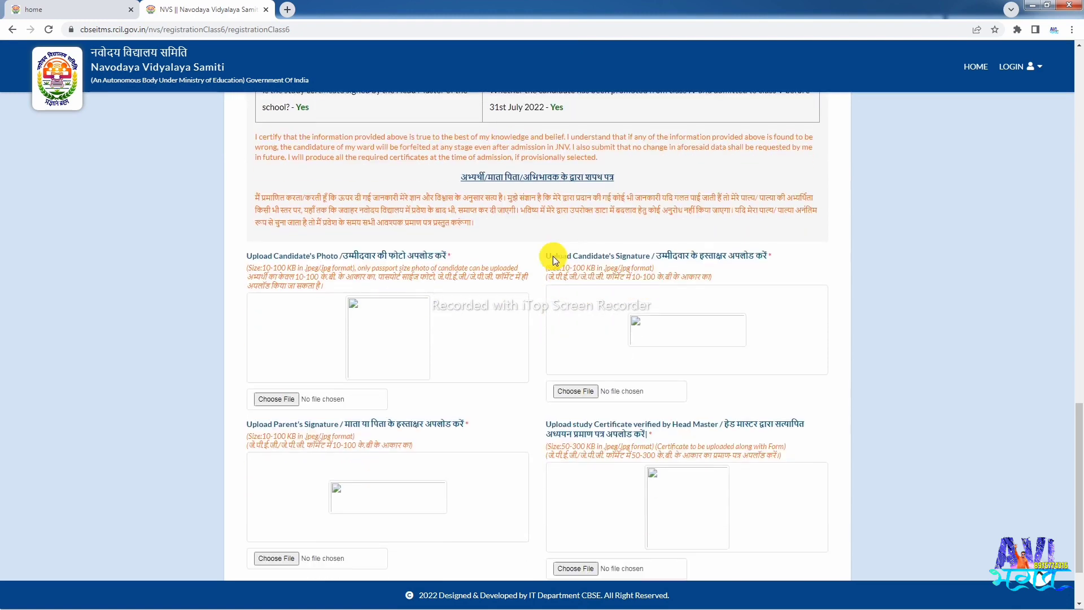
pyautogui.scroll(-1, 477, 223)
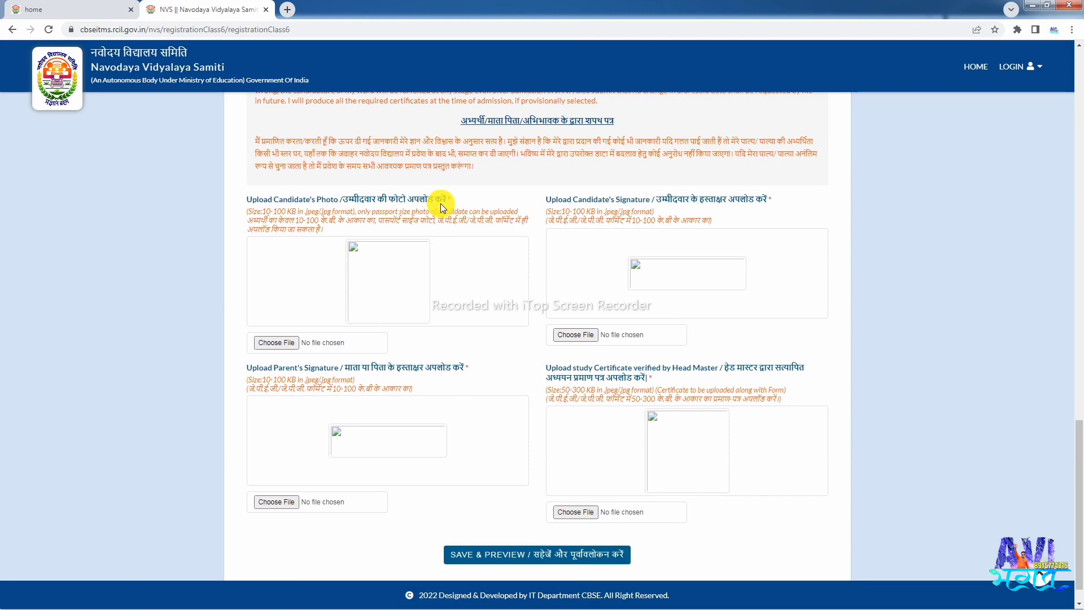
# - Attach the candidate's photo and signature image files
pyautogui.click(274, 343)
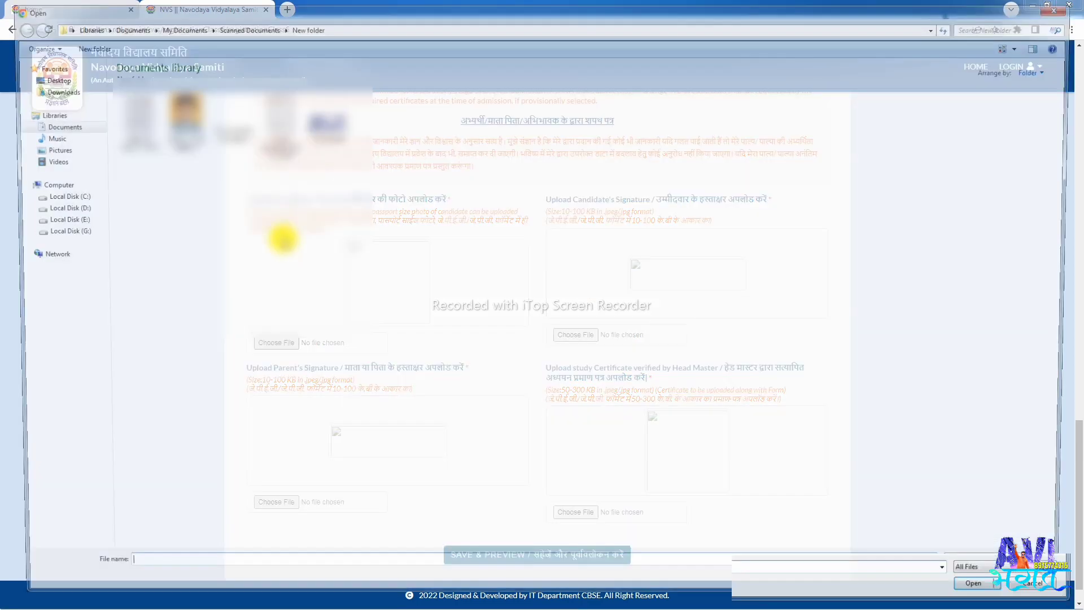
pyautogui.click(175, 118)
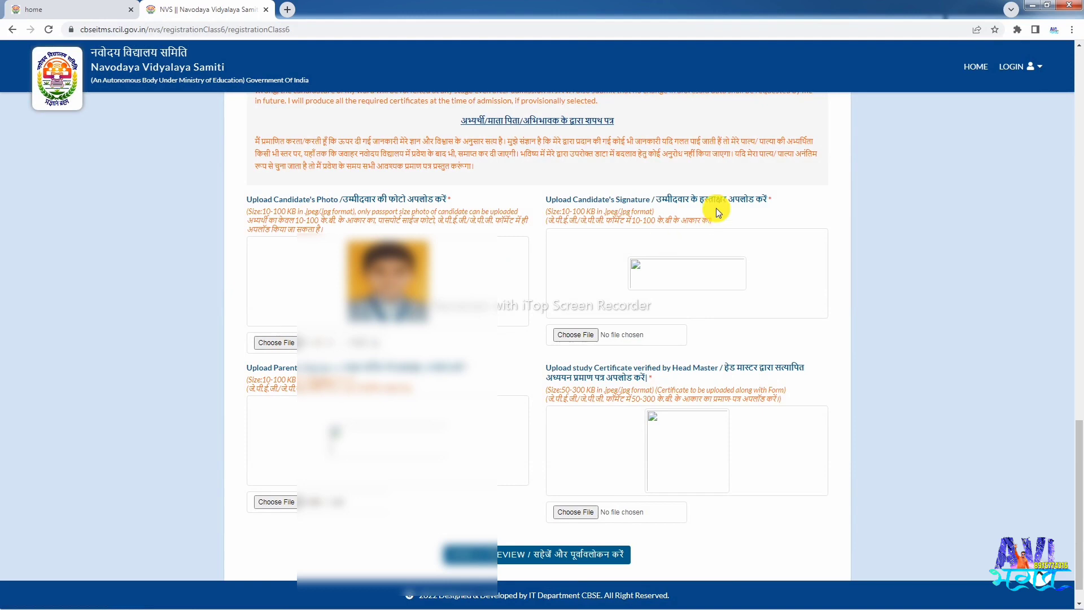
pyautogui.click(569, 337)
pyautogui.click(224, 130)
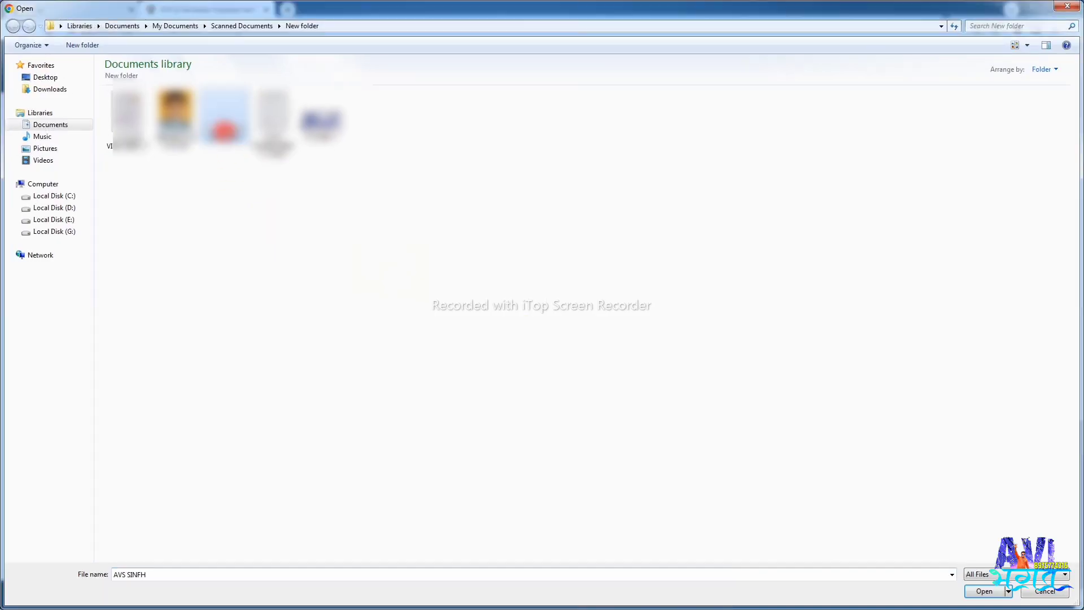
pyautogui.doubleClick(224, 130)
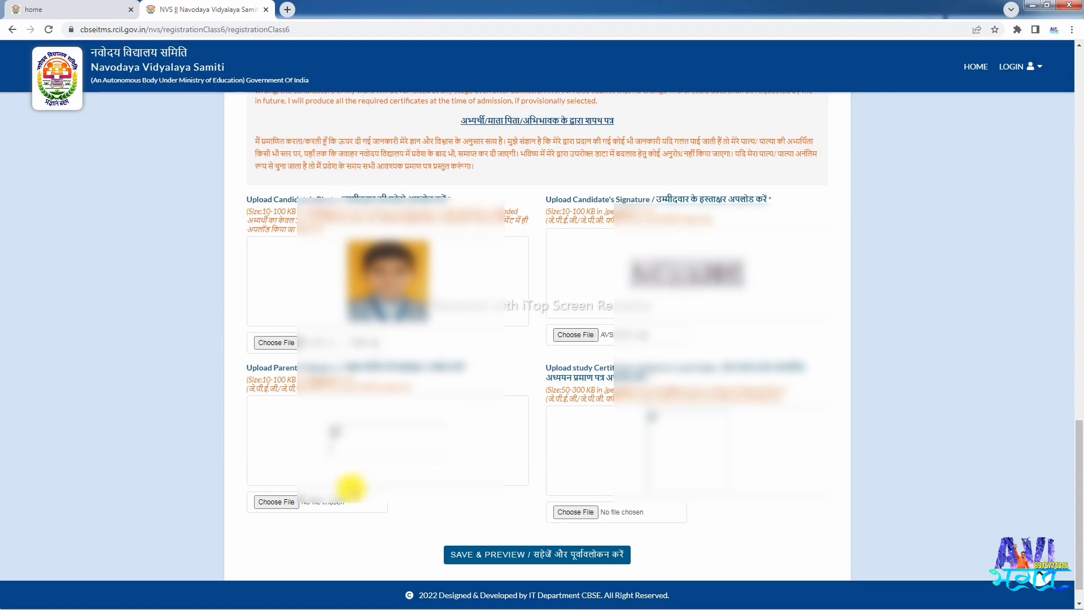
# - Attach the parent's signature and study certificate image files
pyautogui.click(269, 503)
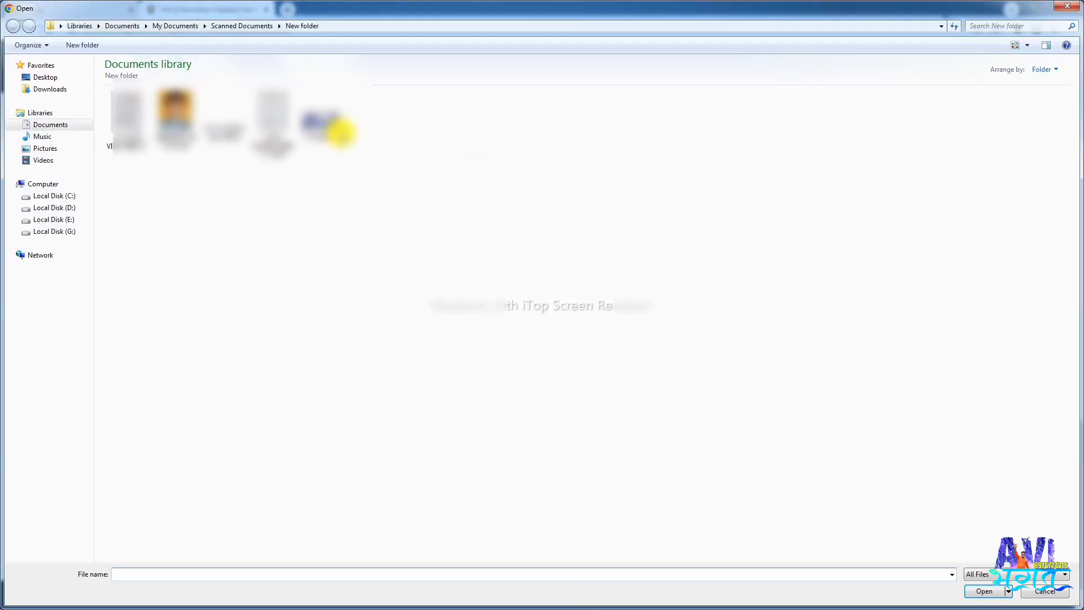
pyautogui.click(323, 127)
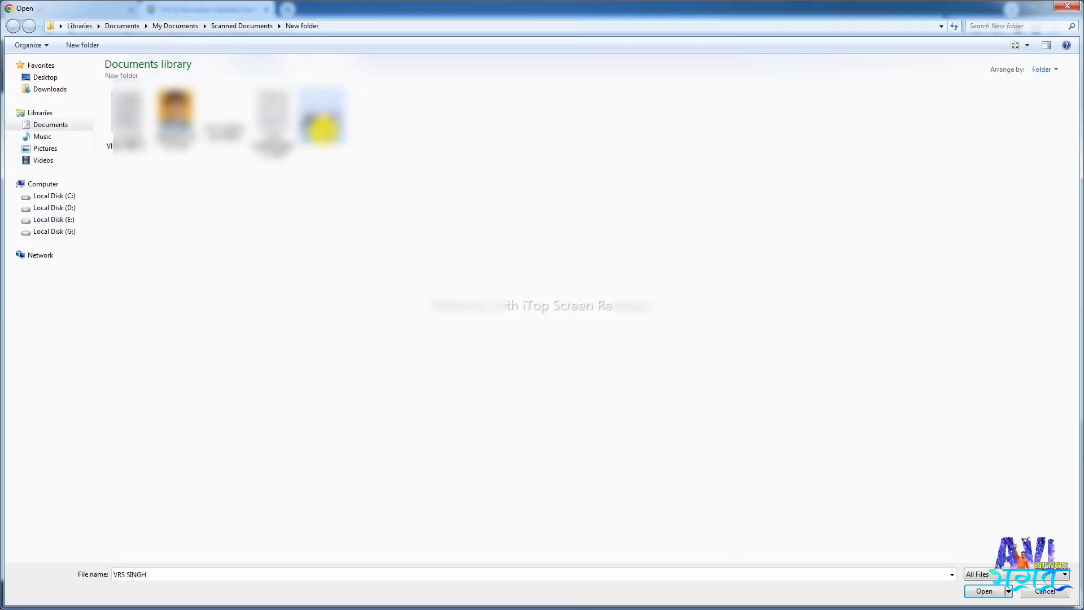
pyautogui.doubleClick(322, 128)
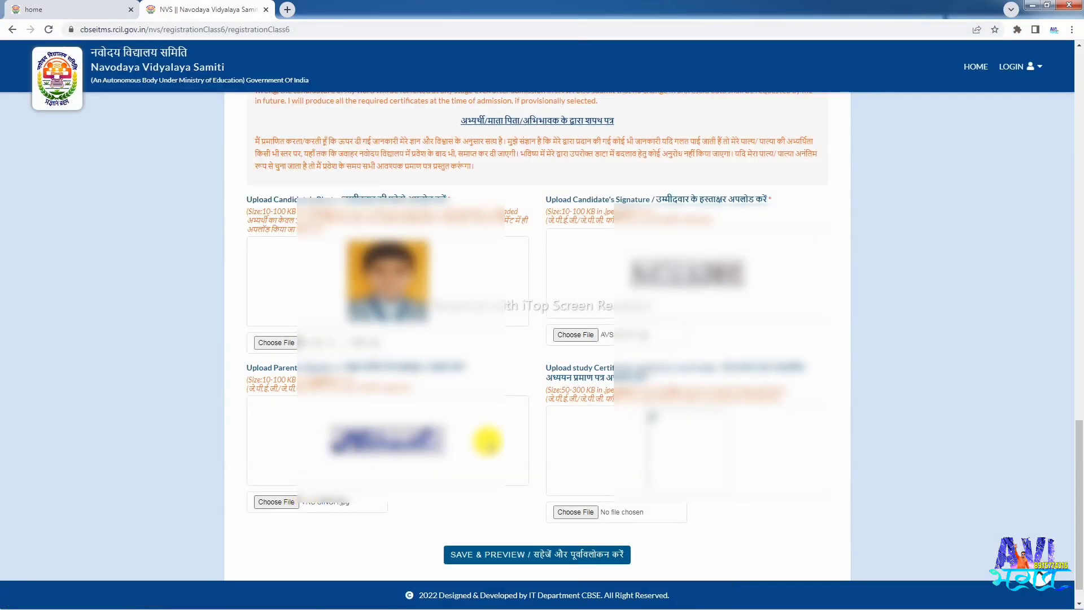
pyautogui.scroll(-1, 649, 407)
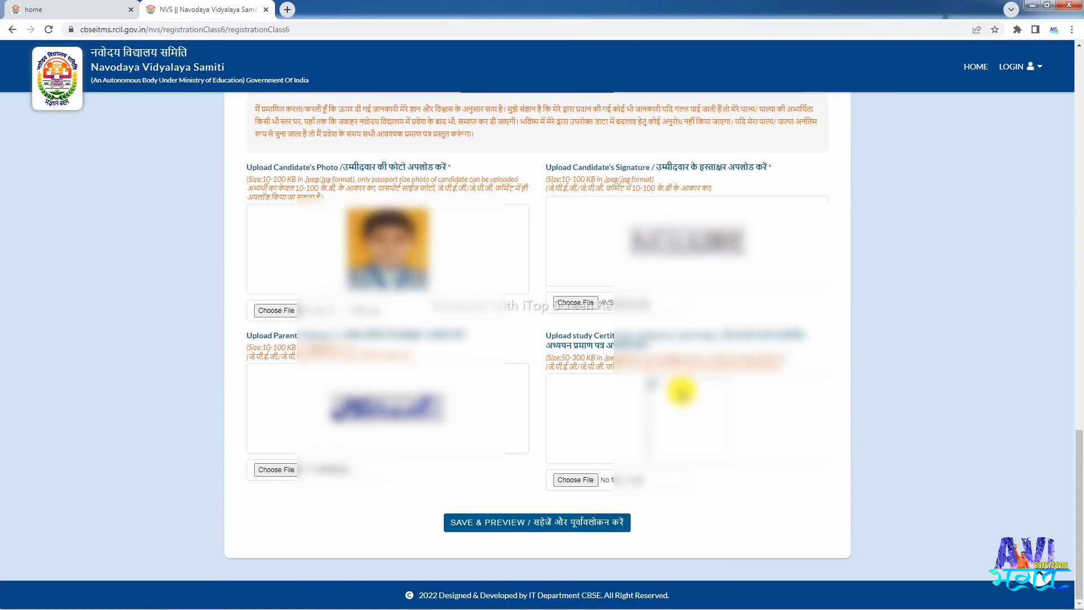
pyautogui.click(576, 479)
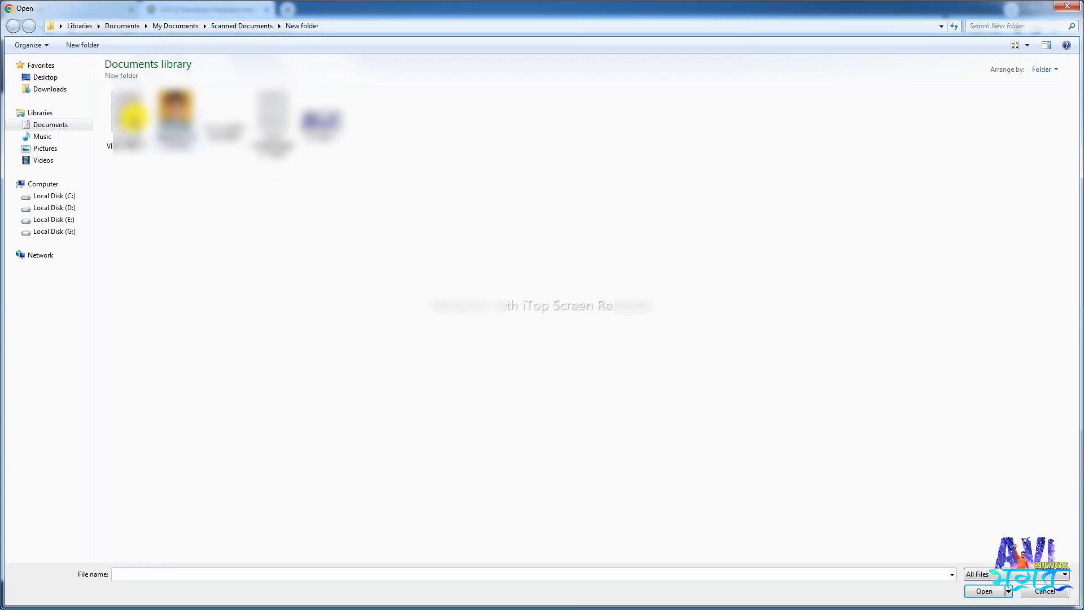
pyautogui.click(130, 119)
pyautogui.doubleClick(130, 118)
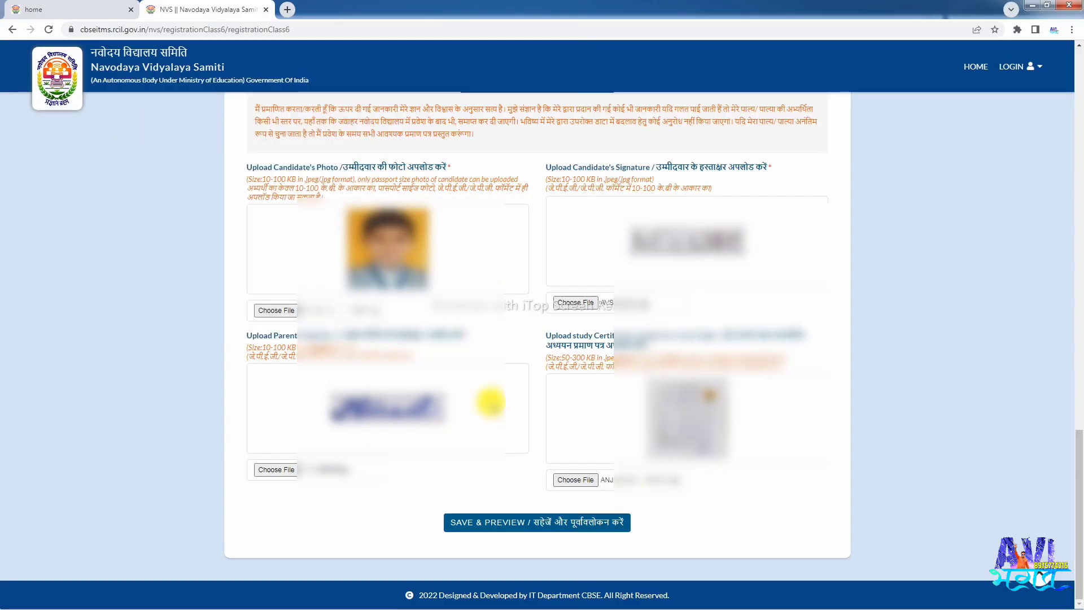
# - Click SAVE & PREVIEW and review the Registration Preview page with all details and documents
pyautogui.click(506, 527)
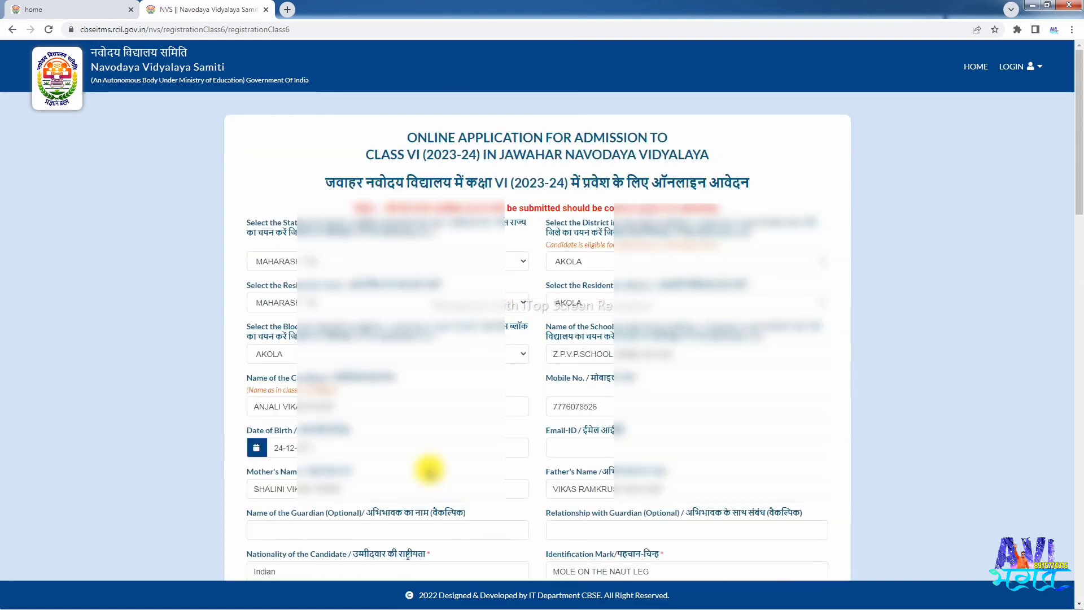
pyautogui.scroll(-15, 428, 467)
pyautogui.scroll(-4, 464, 456)
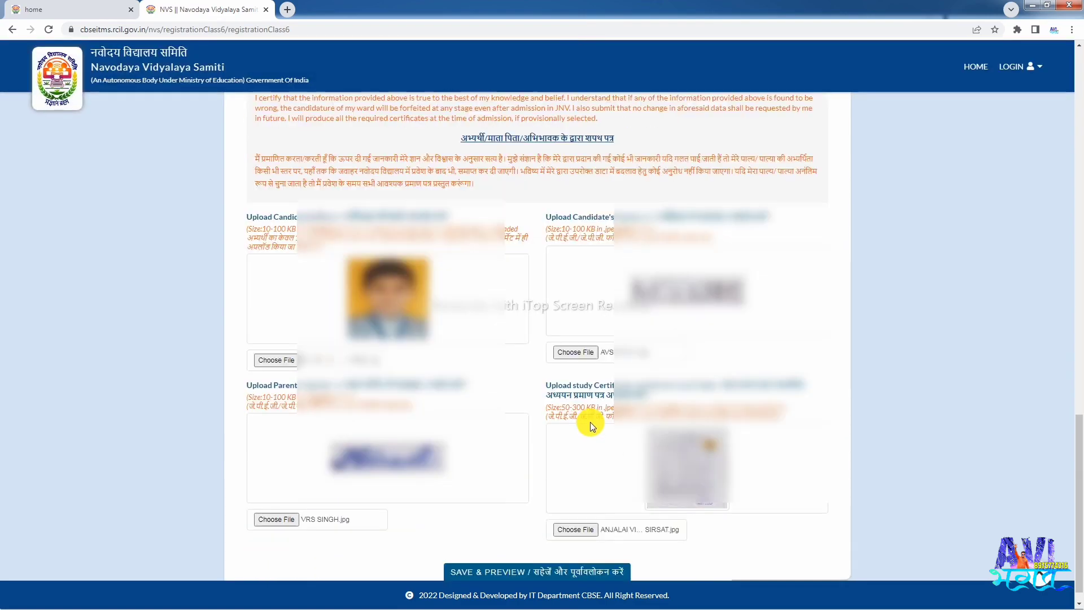
pyautogui.click(549, 524)
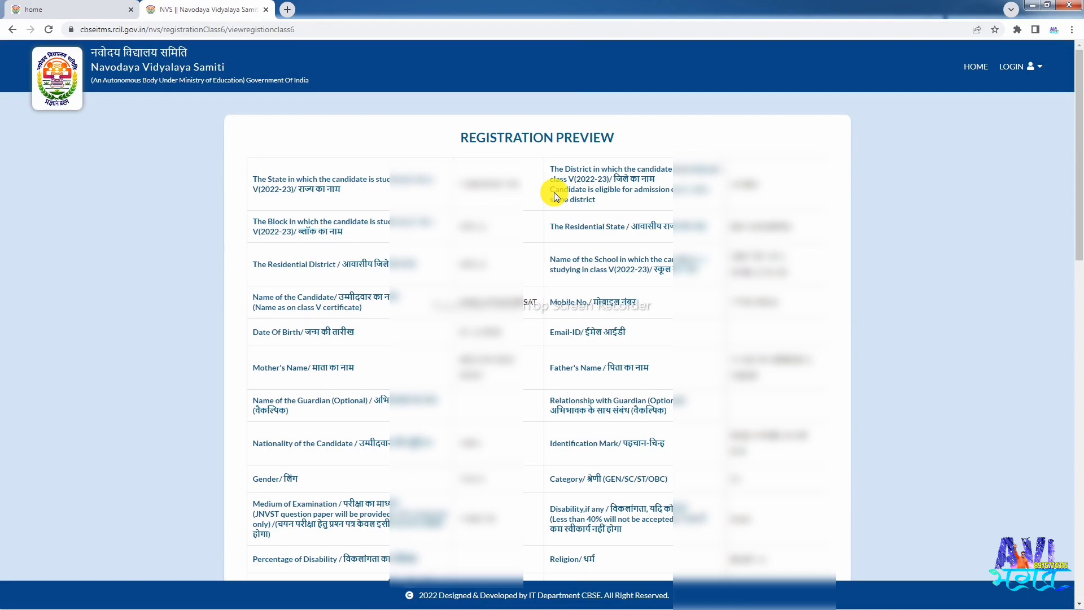
pyautogui.scroll(-5, 533, 182)
pyautogui.scroll(5, 388, 194)
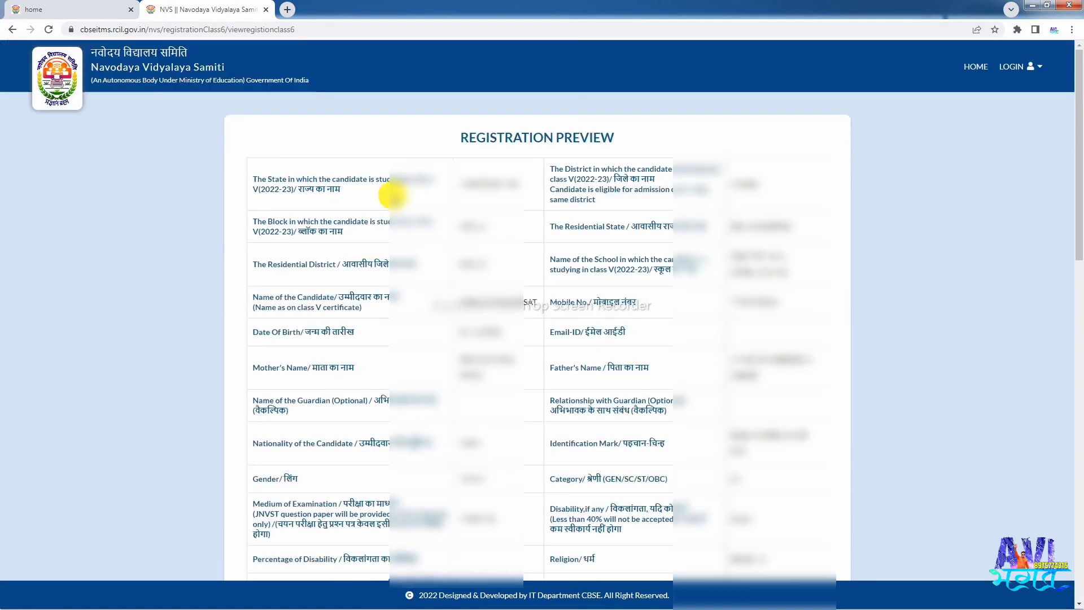
pyautogui.scroll(-15, 604, 283)
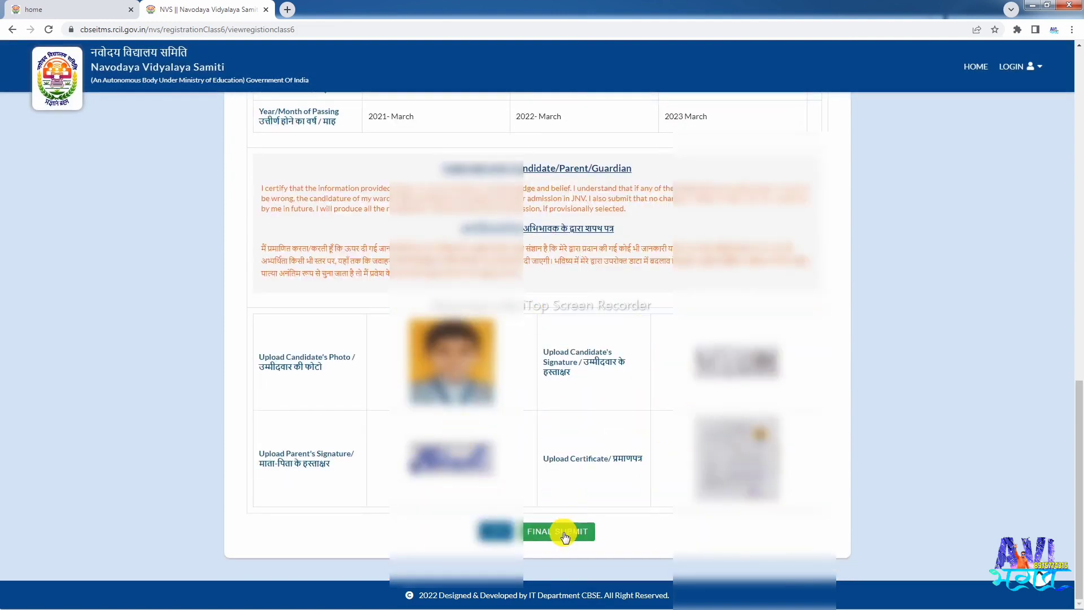
# - Click FINAL SUBMIT and confirm the warning dialog with OK
pyautogui.click(565, 537)
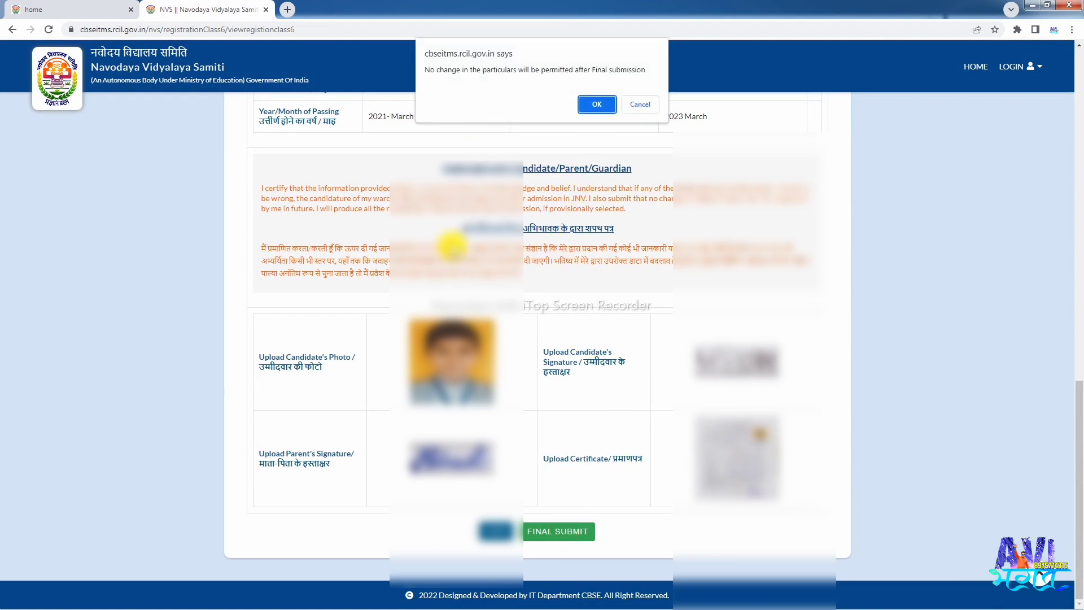
pyautogui.click(593, 105)
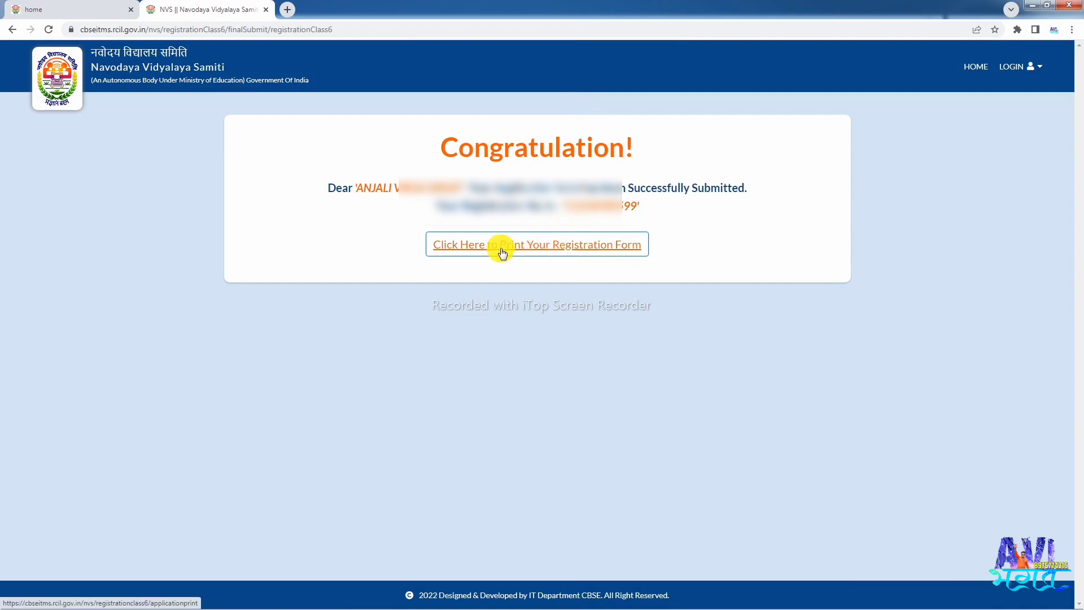
# - Follow the 'Click Here to Print Your Registration Form' link to open the printable form
pyautogui.click(542, 248)
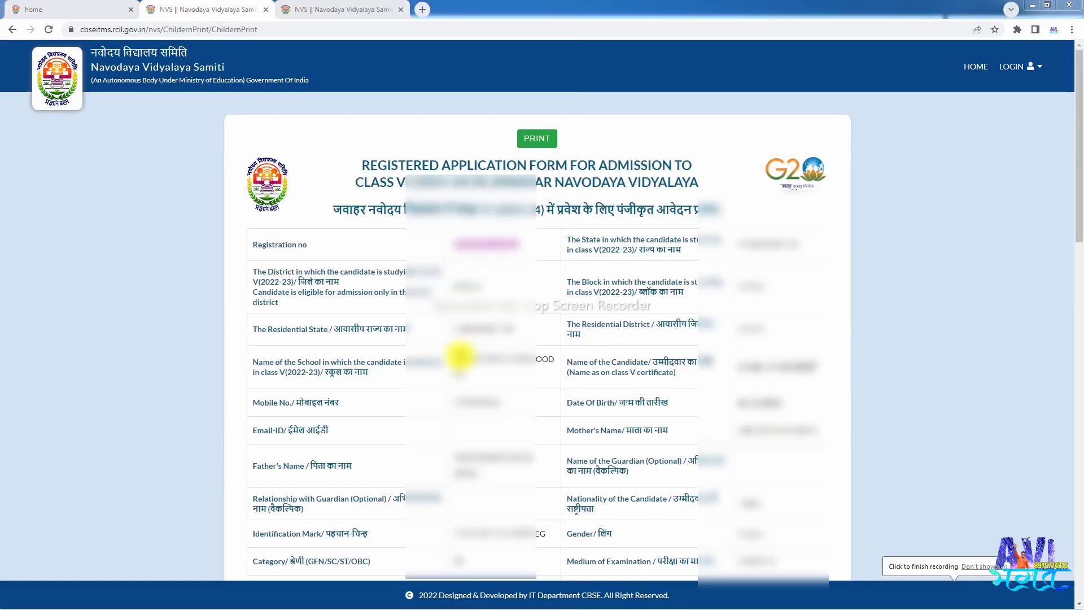
# - Print the two-page Registered Application Form on the Canon G2010 printer
pyautogui.click(532, 140)
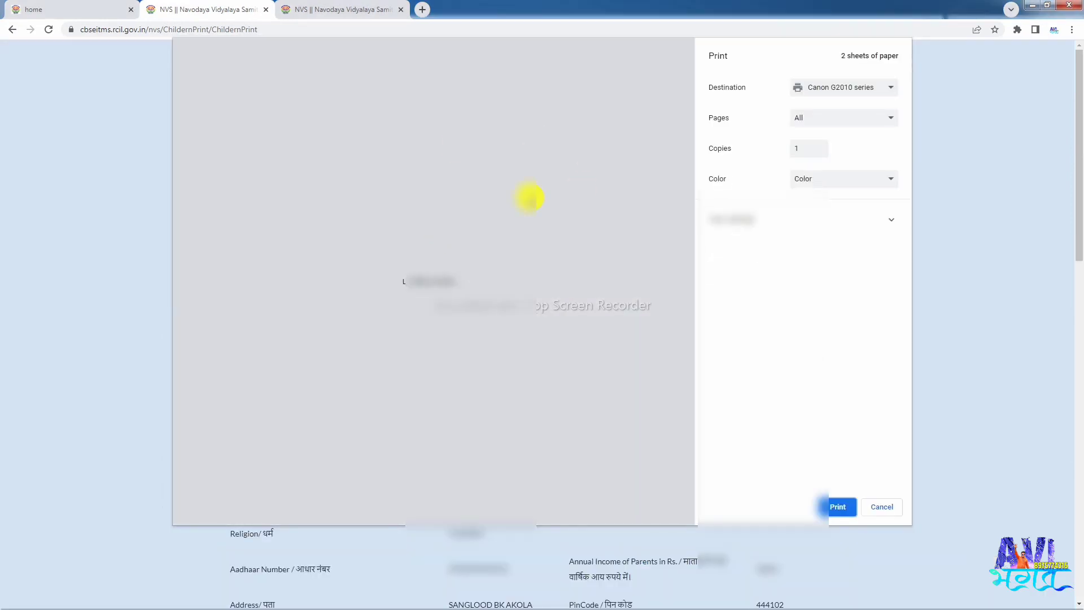
pyautogui.scroll(-8, 525, 263)
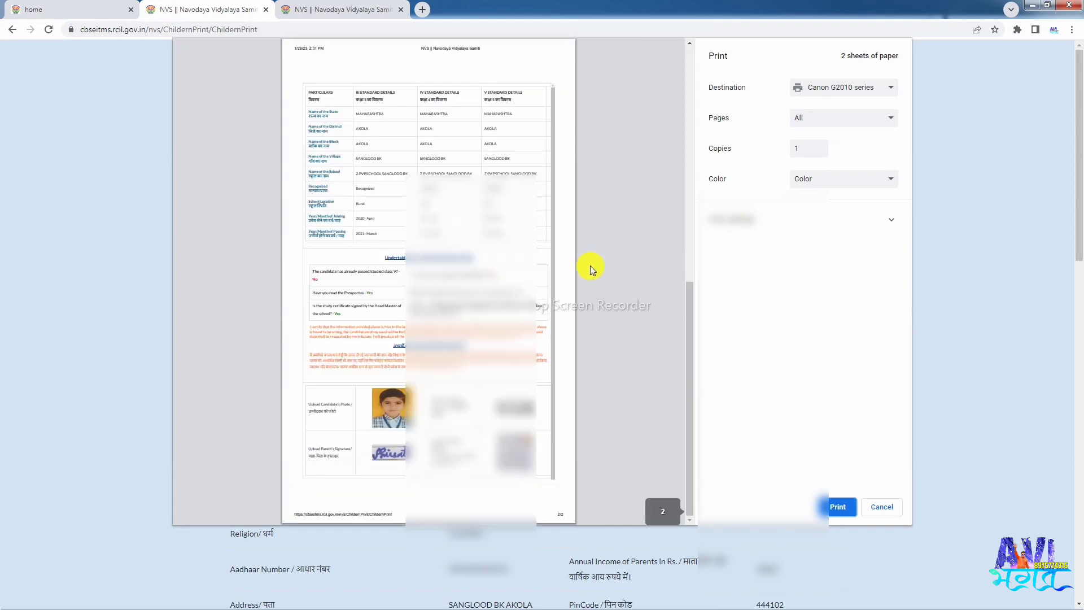
pyautogui.click(830, 507)
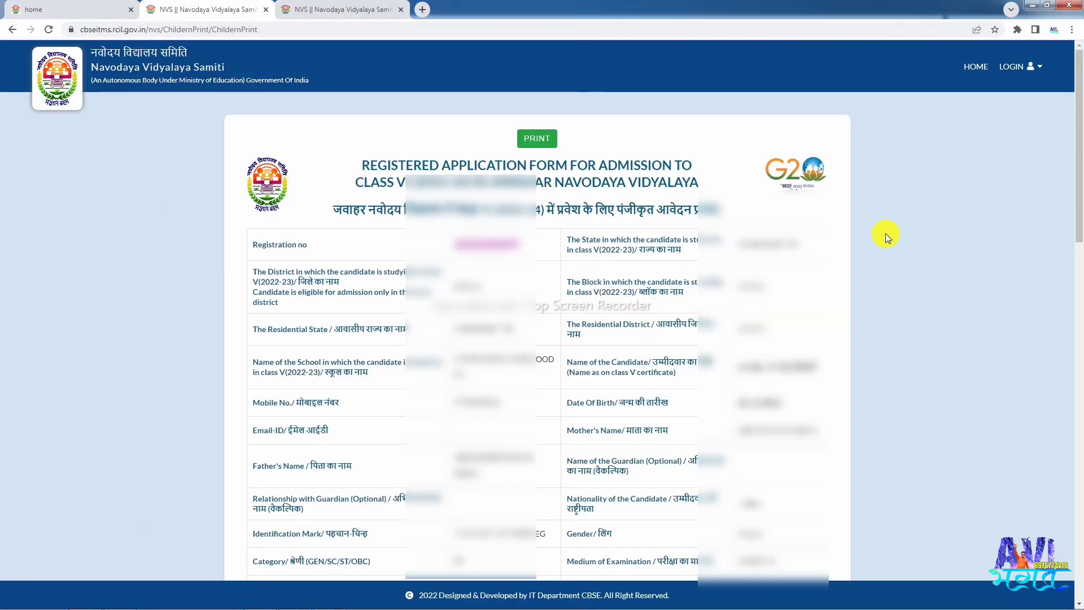
pyautogui.scroll(-15, 853, 259)
pyautogui.scroll(-2, 852, 259)
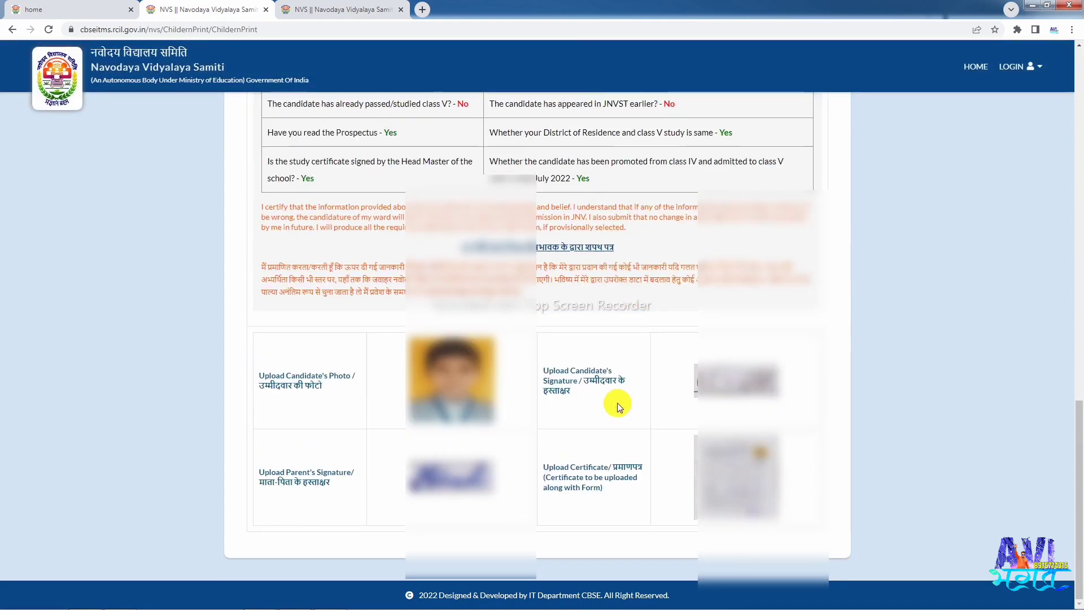
pyautogui.scroll(3, 598, 403)
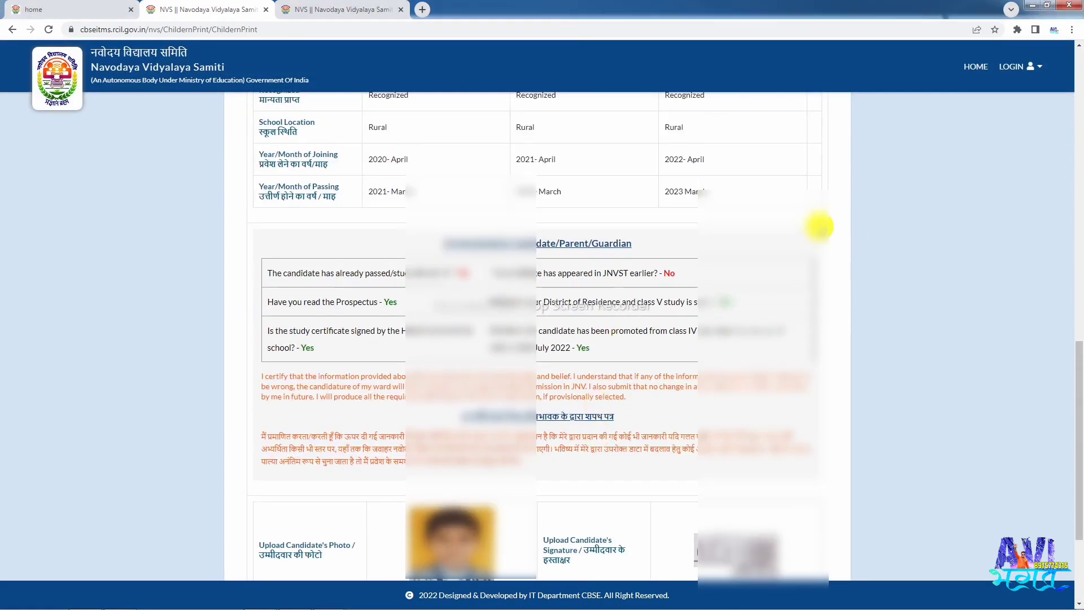
pyautogui.scroll(12, 818, 225)
pyautogui.scroll(1, 665, 256)
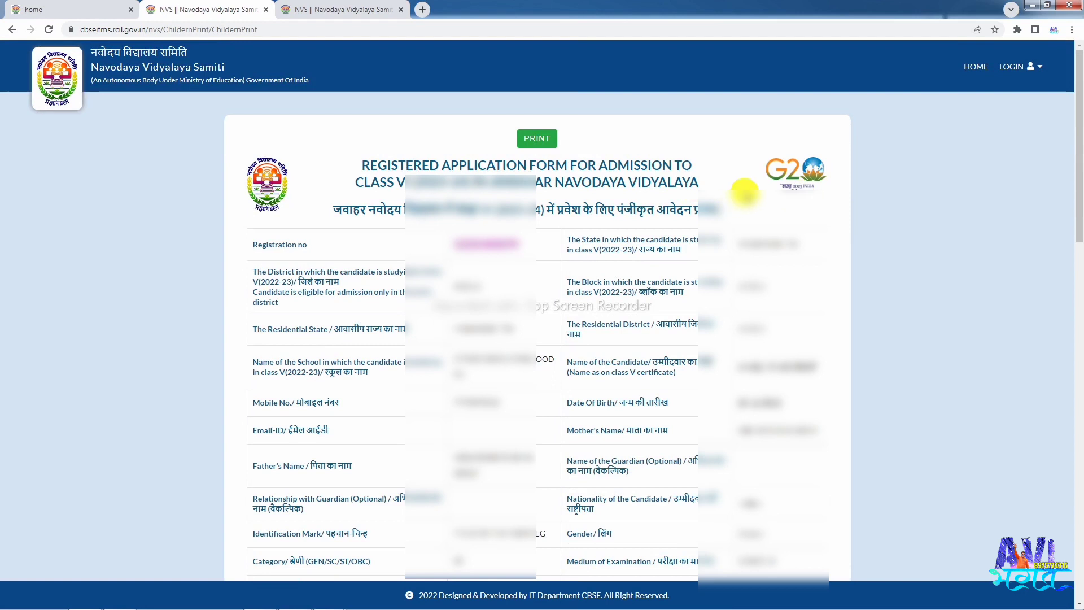